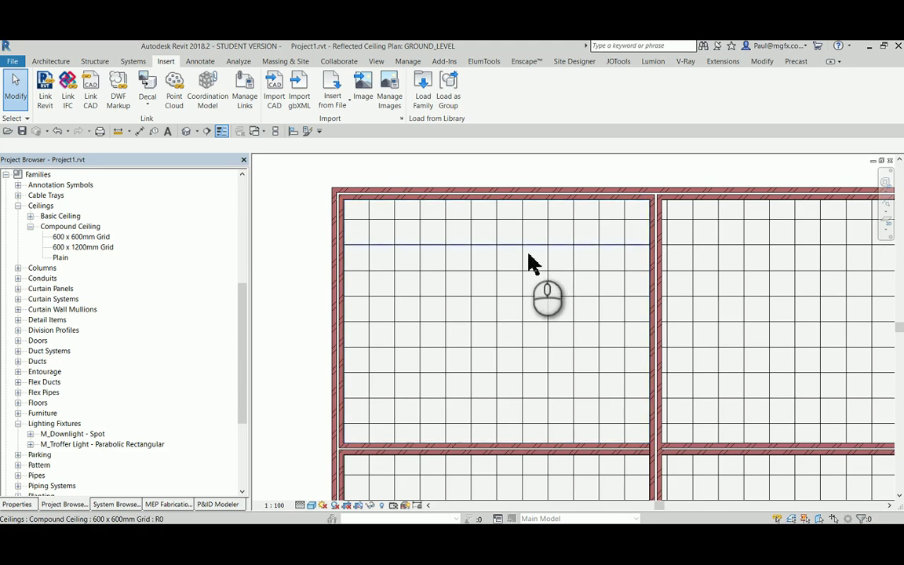
# - Select the compound ceiling and show its properties, confirming the 2600.0 height offset from GROUND_LEVEL
pyautogui.click(502, 330)
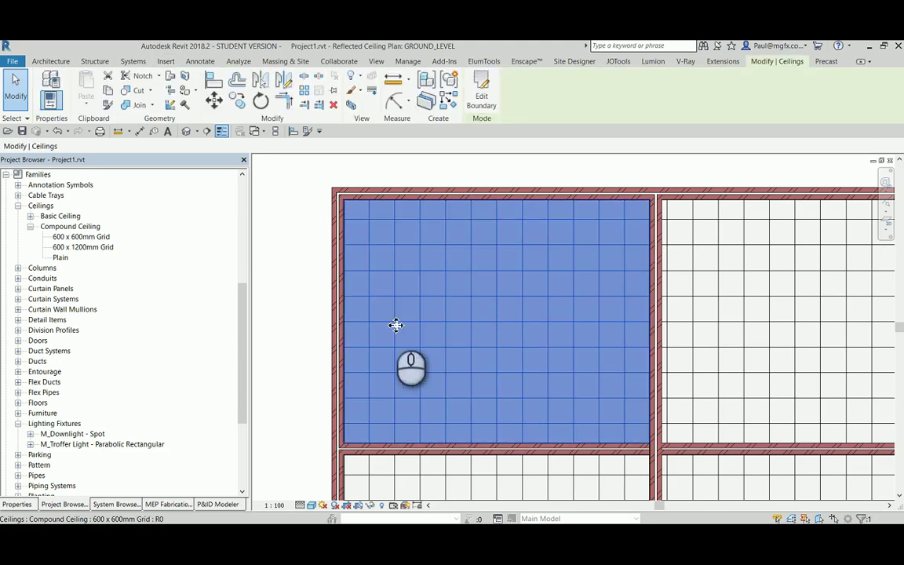
pyautogui.click(17, 504)
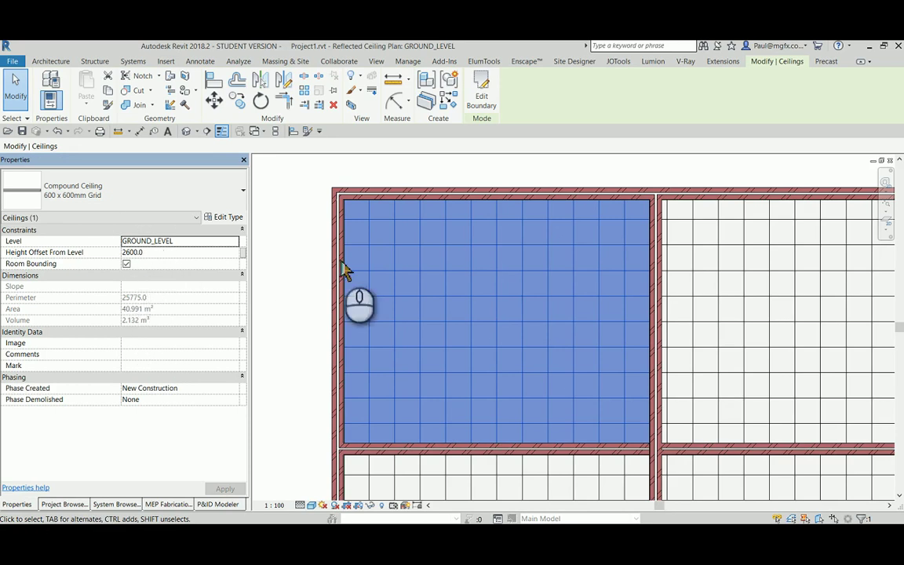
# - Cut a new section vertically through the room and open the Section 2 view
pyautogui.click(288, 230)
pyautogui.scroll(-1, 300, 208)
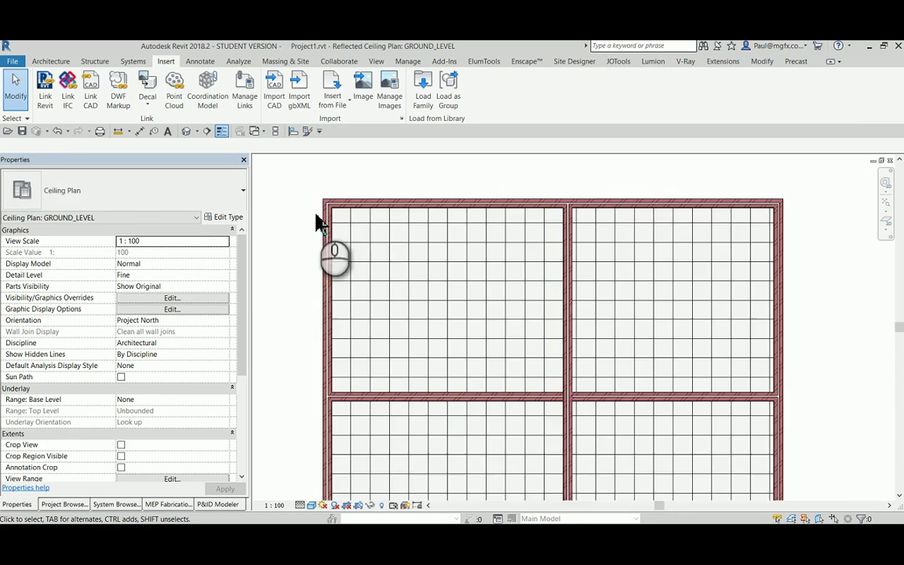
pyautogui.click(208, 131)
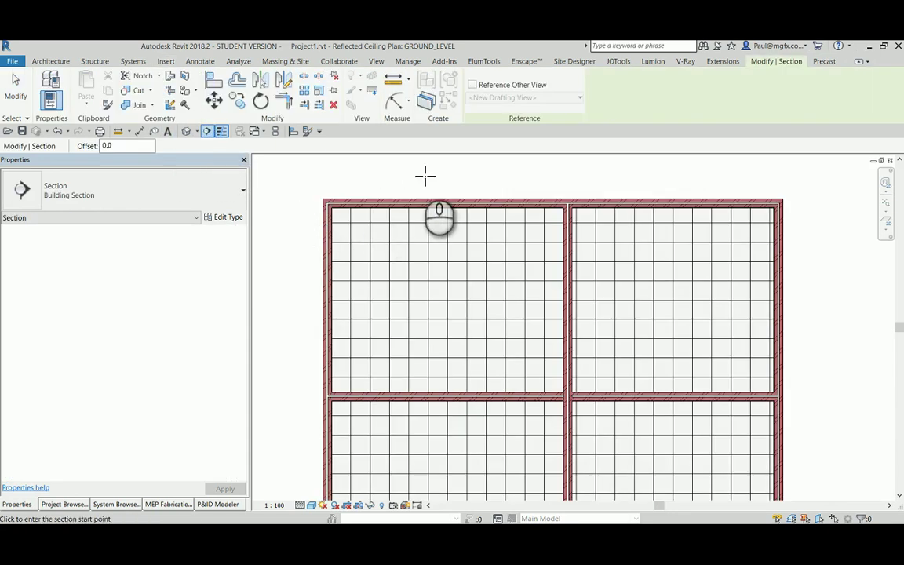
pyautogui.click(371, 179)
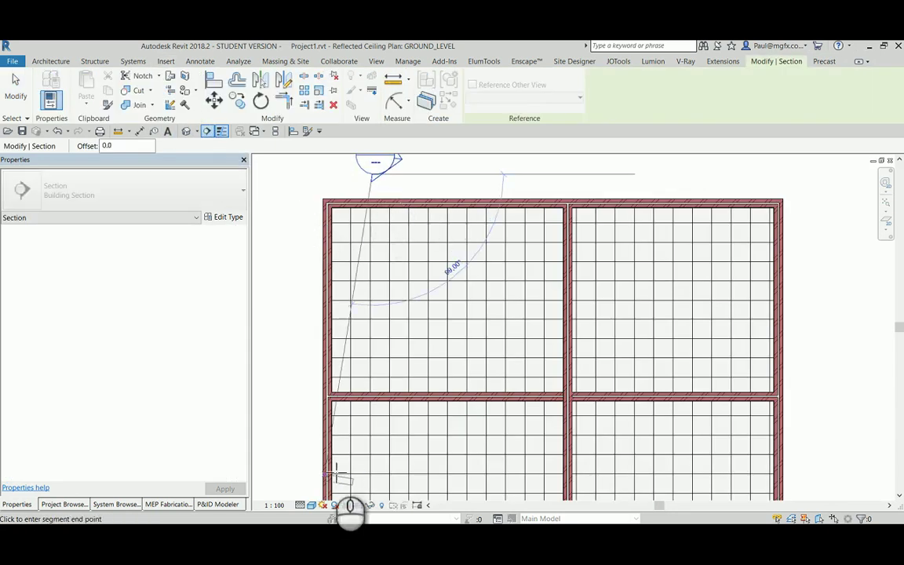
pyautogui.click(374, 442)
pyautogui.press('Escape')
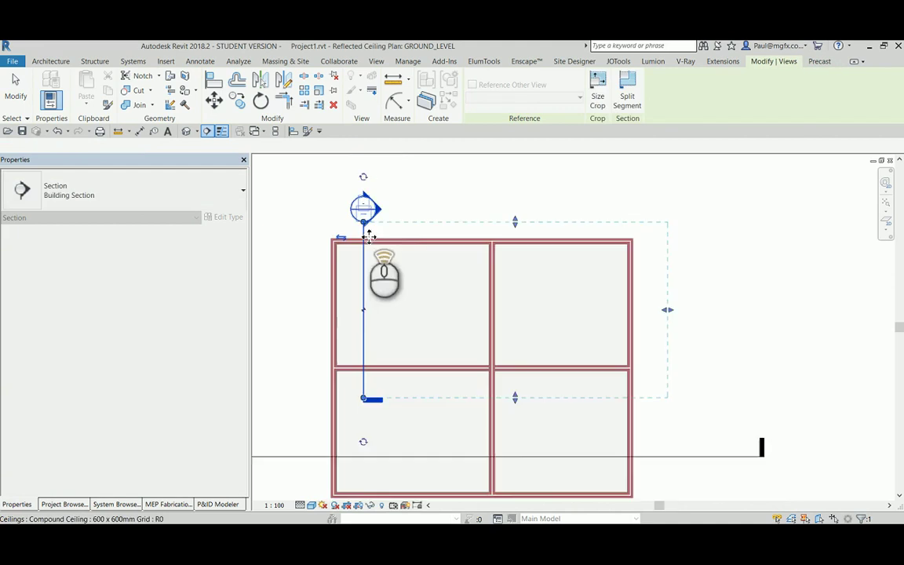
pyautogui.press('Escape')
pyautogui.scroll(-1, 387, 215)
pyautogui.doubleClick(381, 206)
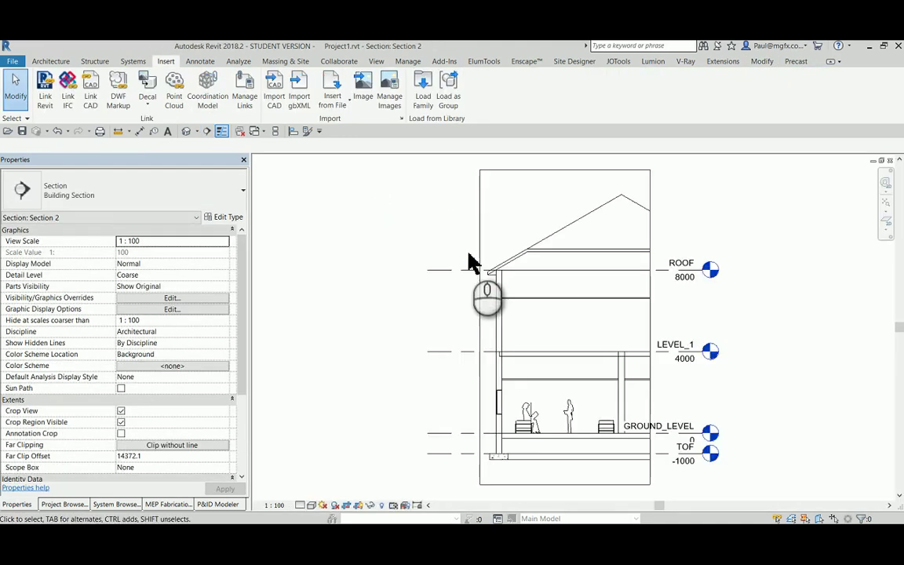
pyautogui.scroll(3, 593, 424)
pyautogui.scroll(2, 290, 175)
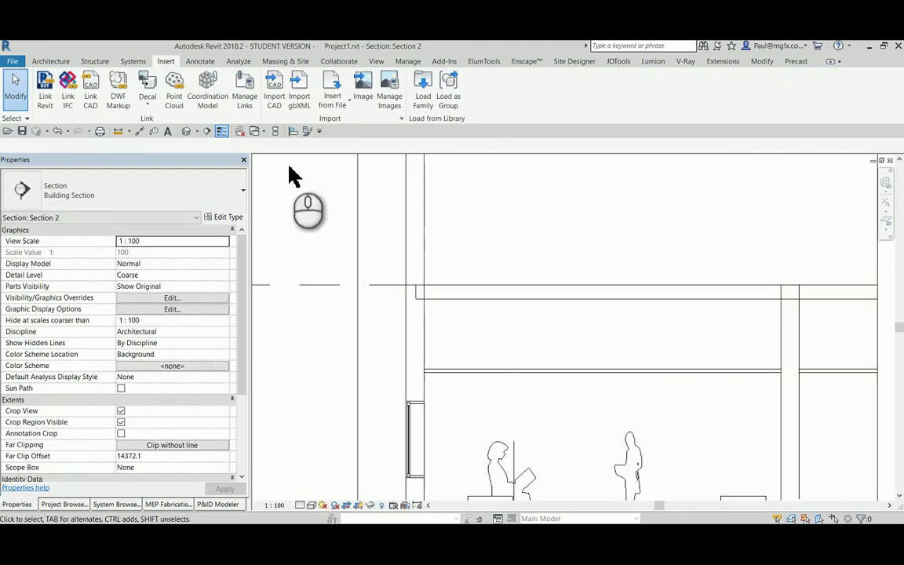
# - Add an aligned dimension measuring the 1123 gap above the ceiling
pyautogui.click(140, 131)
pyautogui.scroll(1, 456, 371)
pyautogui.click(458, 363)
pyautogui.click(480, 270)
pyautogui.scroll(-1, 471, 318)
pyautogui.click(371, 314)
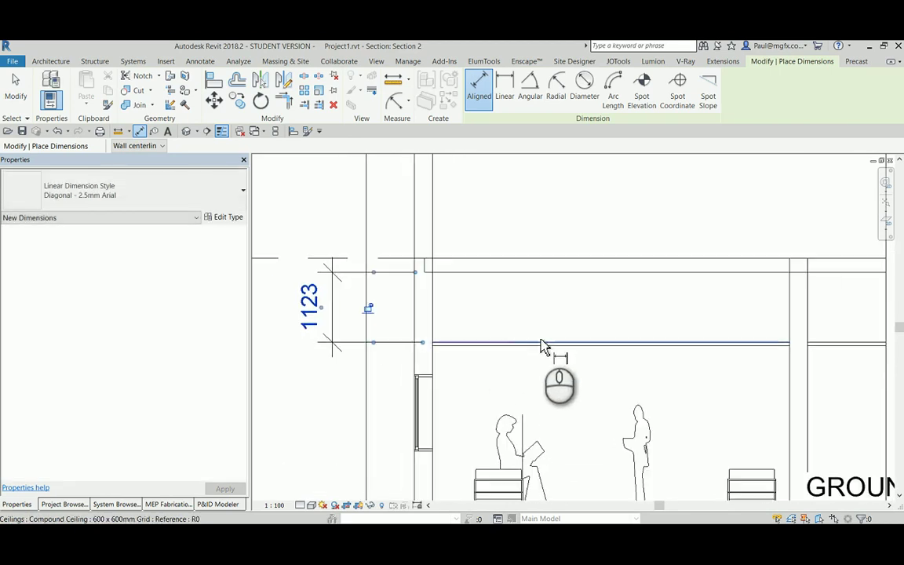
pyautogui.press('Escape')
pyautogui.press('Escape')
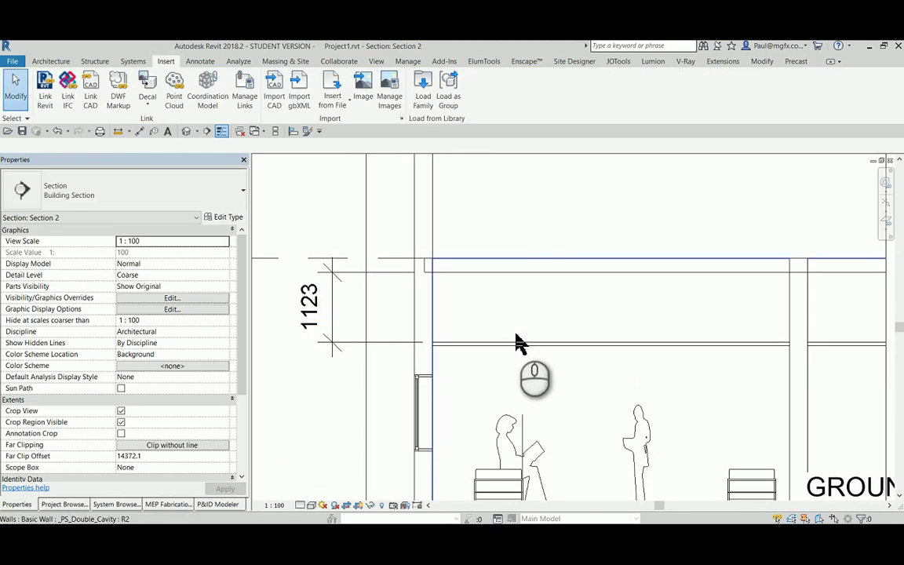
pyautogui.scroll(-2, 439, 338)
pyautogui.scroll(2, 451, 308)
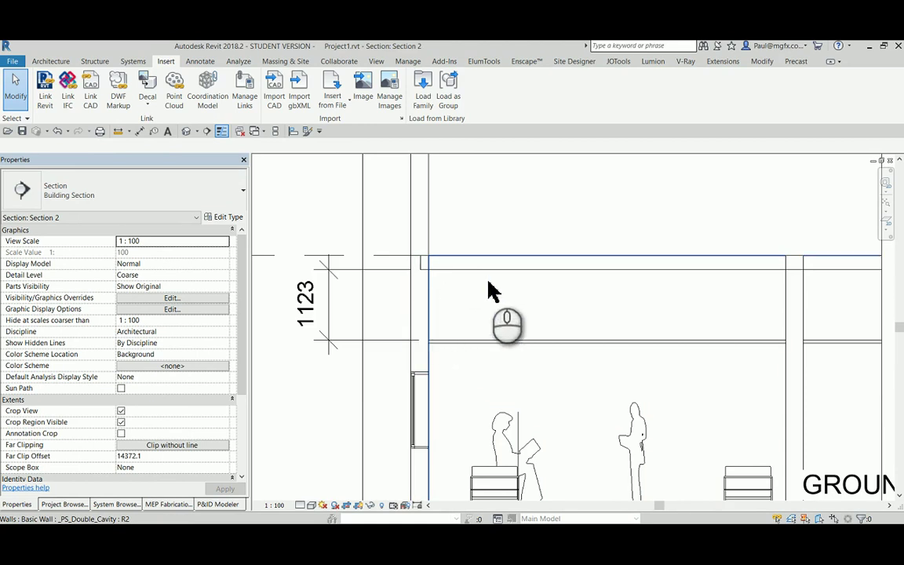
pyautogui.moveTo(488, 296); pyautogui.dragTo(462, 267, button='middle')
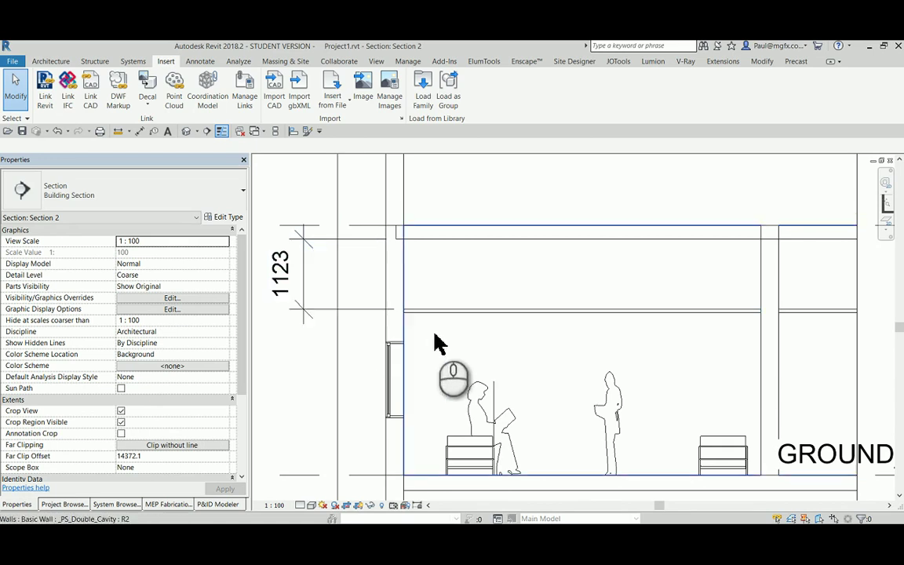
# - Tile the section and ceiling plan side by side and select the compound ceiling in the plan
pyautogui.click(275, 131)
pyautogui.click(632, 259)
pyautogui.scroll(3, 698, 313)
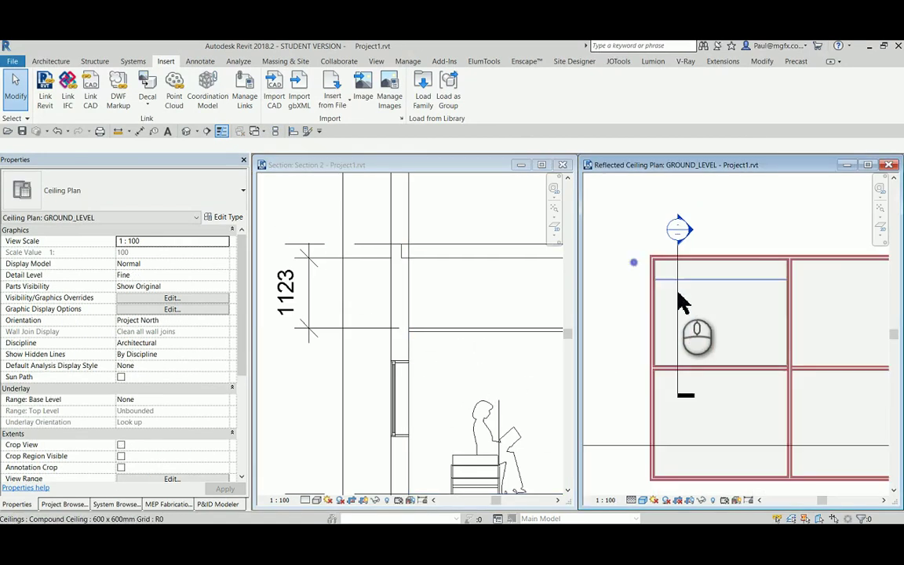
pyautogui.click(690, 293)
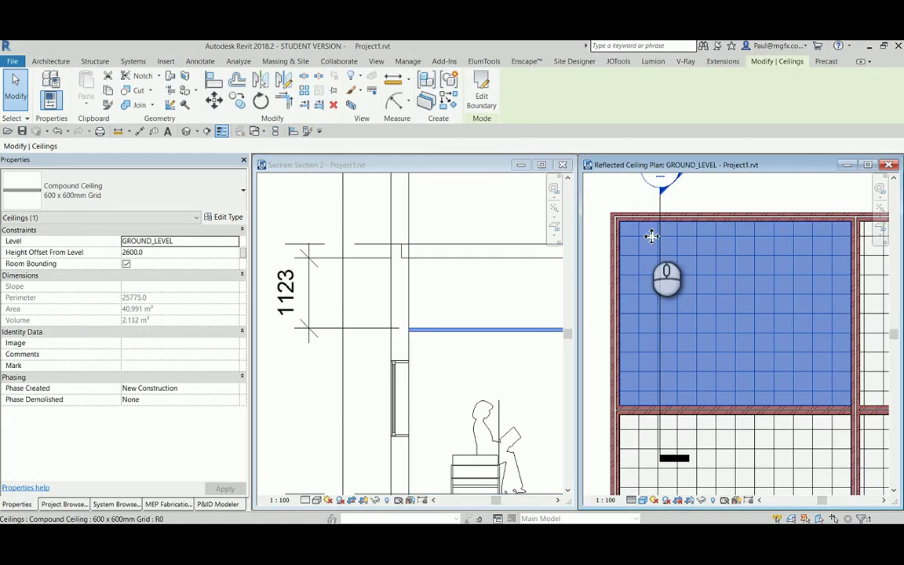
# - Edit the ceiling boundary to add a 1900 x 2300 rectangular opening
pyautogui.click(485, 100)
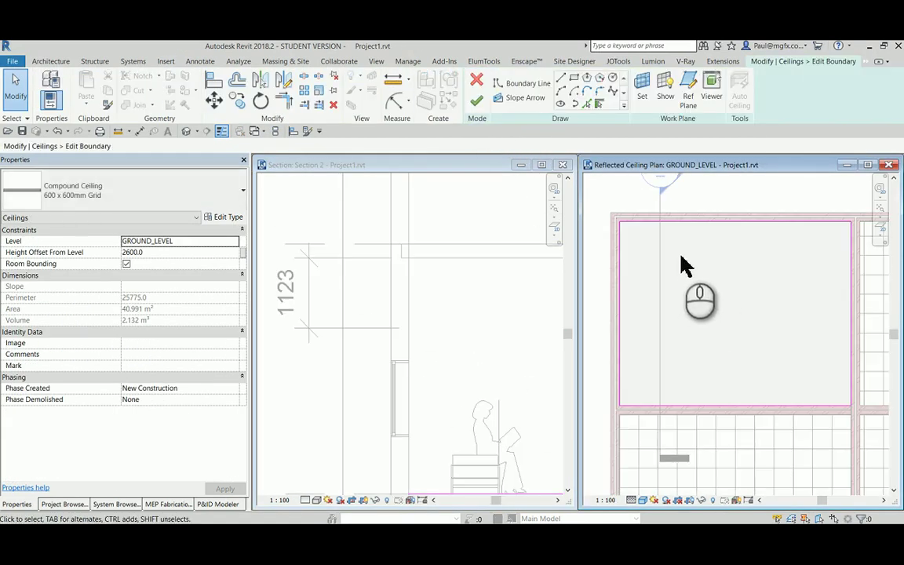
pyautogui.click(574, 79)
pyautogui.scroll(3, 651, 290)
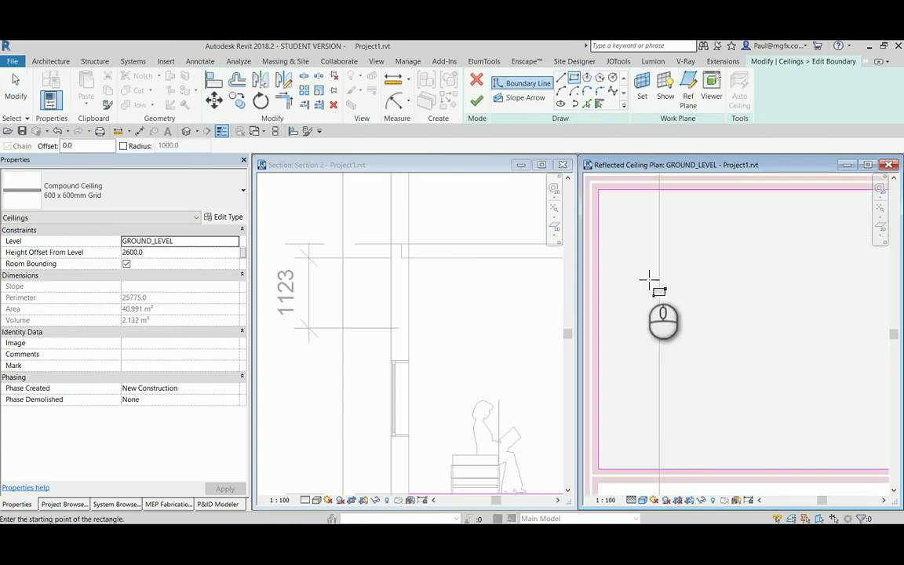
pyautogui.click(644, 247)
pyautogui.click(734, 359)
pyautogui.click(476, 101)
pyautogui.scroll(-1, 718, 270)
pyautogui.click(495, 361)
pyautogui.scroll(-2, 496, 361)
# - Open the CAMERA_1 3D view from the Project Browser
pyautogui.press('Escape')
pyautogui.scroll(3, 506, 329)
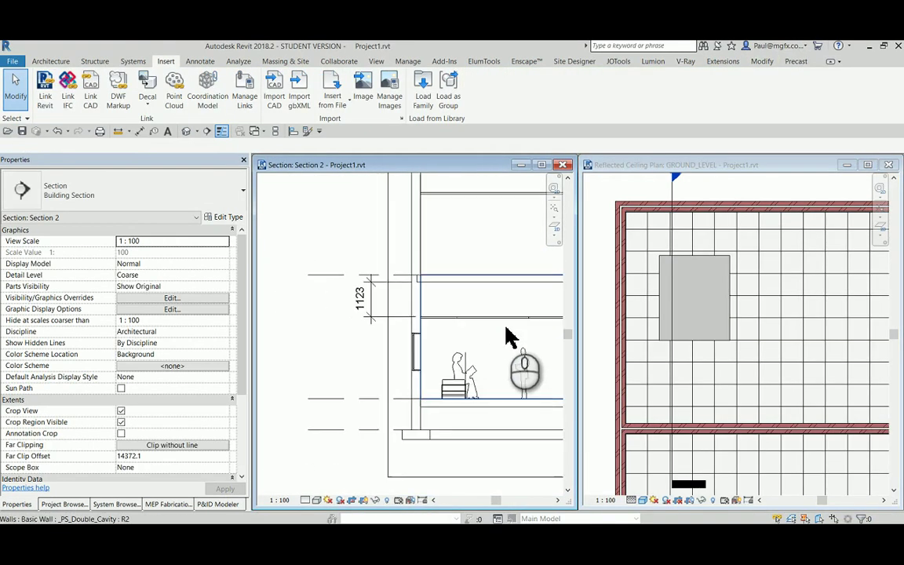
pyautogui.scroll(1, 369, 343)
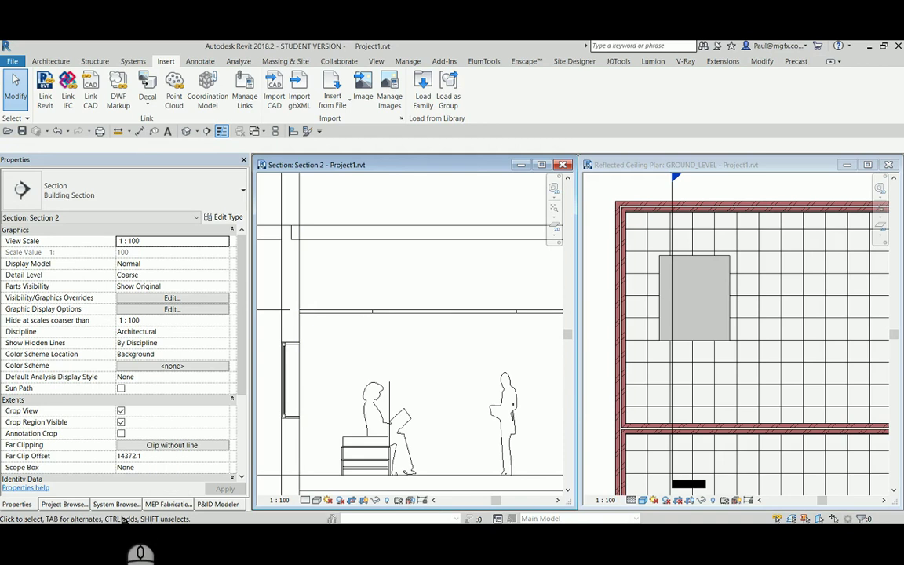
pyautogui.click(64, 504)
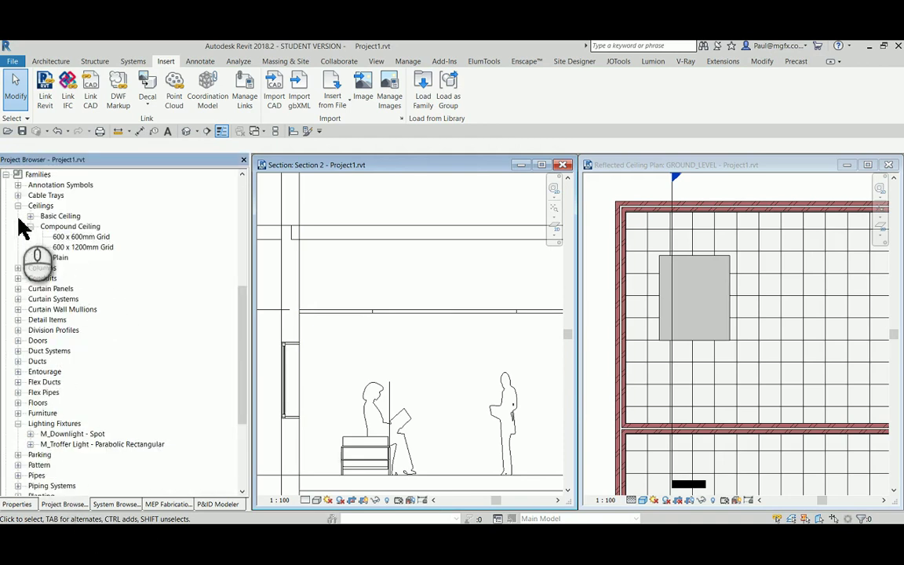
pyautogui.scroll(7, 32, 235)
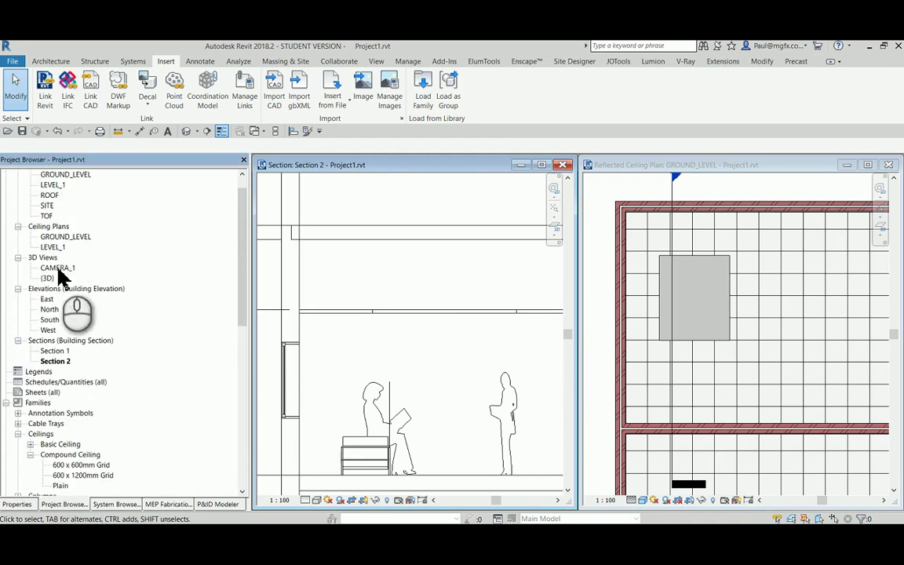
pyautogui.doubleClick(59, 270)
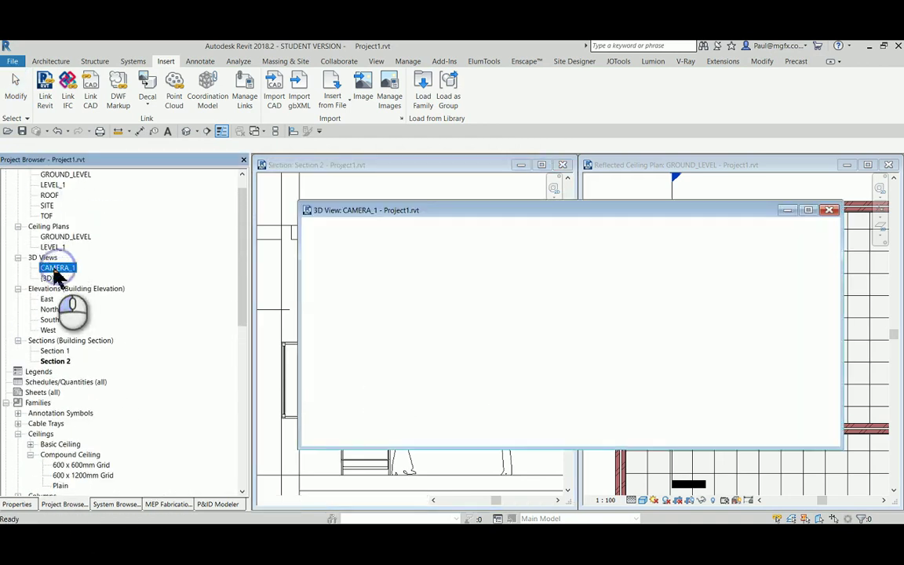
# - Maximize CAMERA_1 and look toward the ceiling opening, then open the GROUND_LEVEL ceiling plan
pyautogui.click(810, 210)
pyautogui.moveTo(553, 323); pyautogui.dragTo(395, 333)
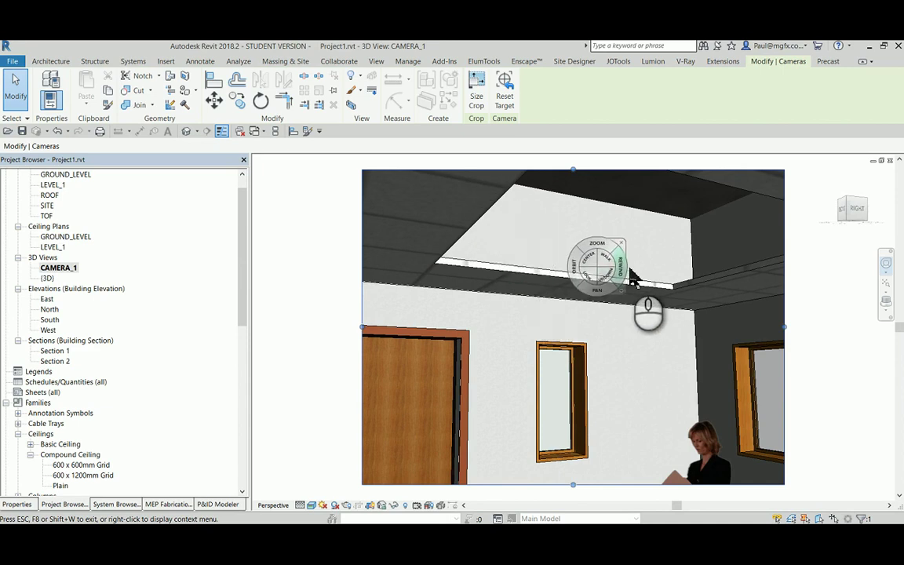
pyautogui.press('Escape')
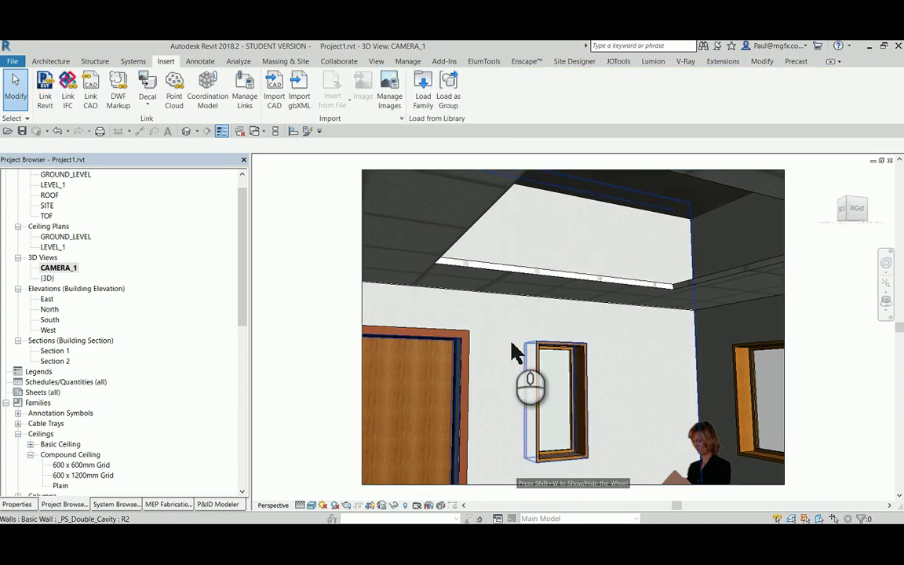
pyautogui.moveTo(243, 228); pyautogui.dragTo(245, 188)
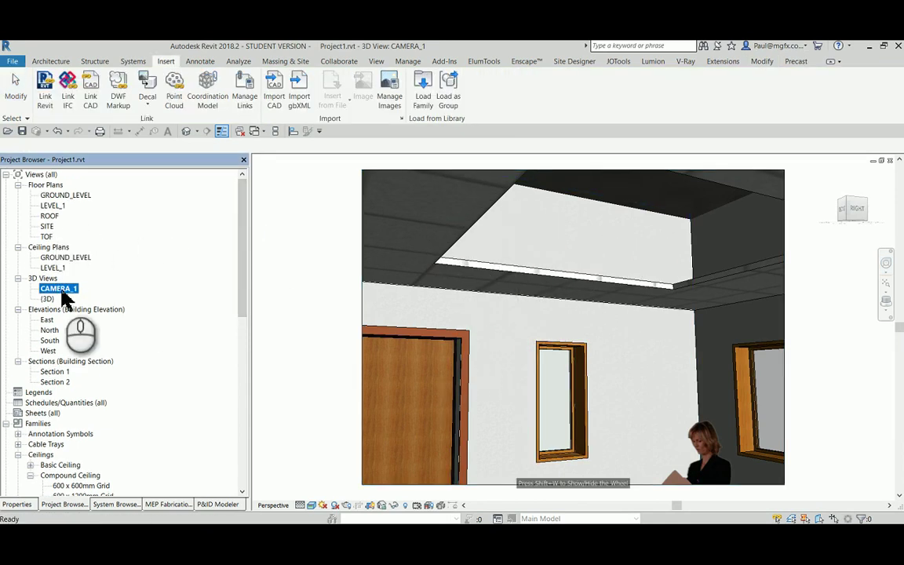
pyautogui.doubleClick(65, 257)
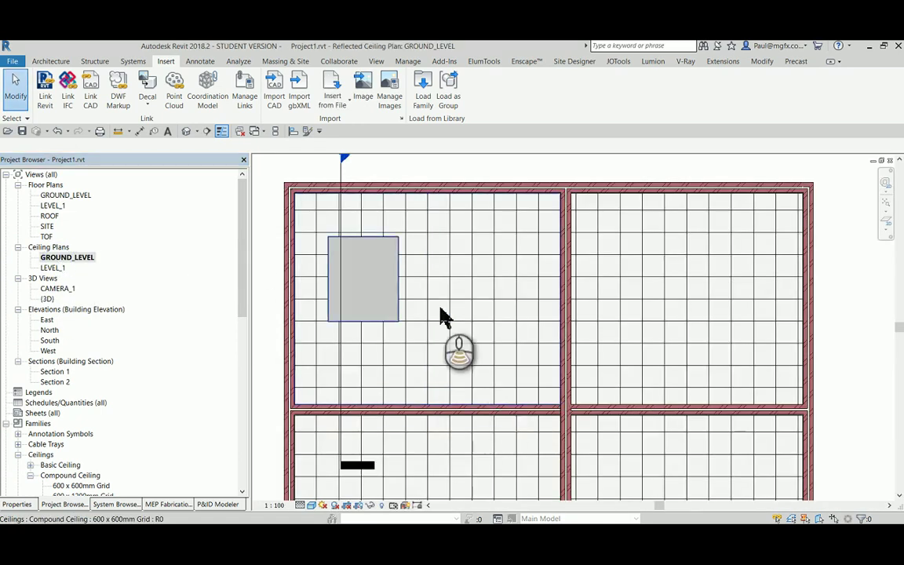
# - Start a new ceiling of the same type, sketching its boundary with Pick Lines
pyautogui.scroll(3, 358, 276)
pyautogui.click(477, 263)
pyautogui.rightClick(479, 266)
pyautogui.click(518, 338)
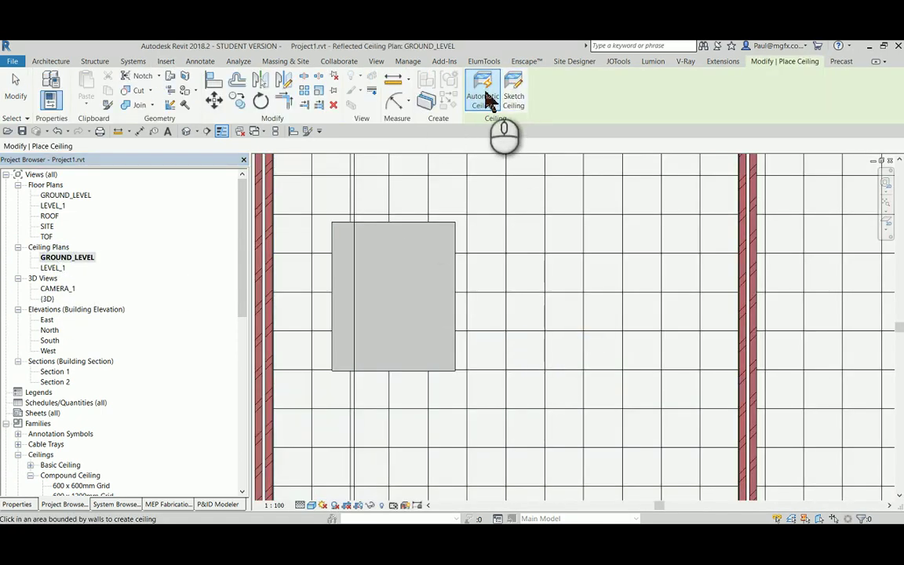
pyautogui.click(518, 106)
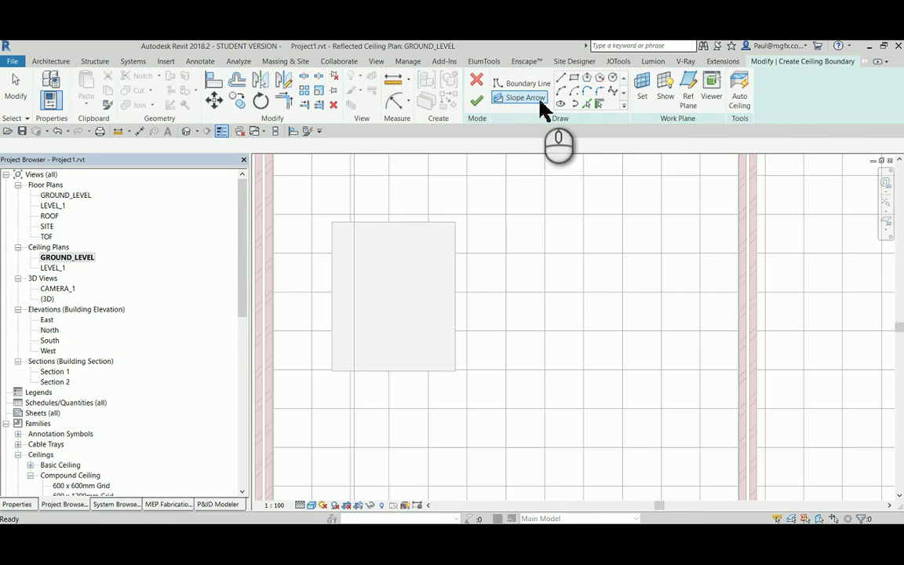
pyautogui.click(586, 104)
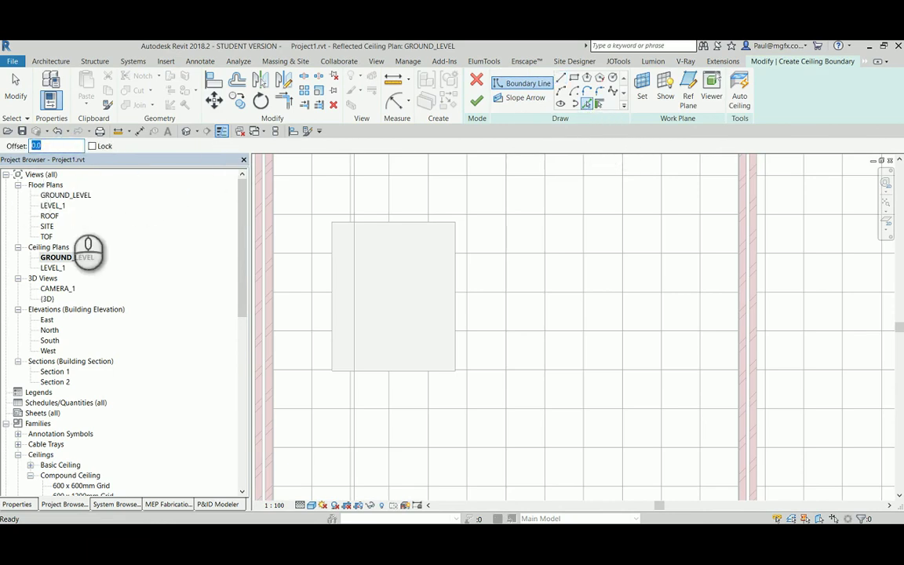
# - Pick the opening's right, bottom, left and top edges at 100 offset and finish the ceiling
pyautogui.click(457, 290)
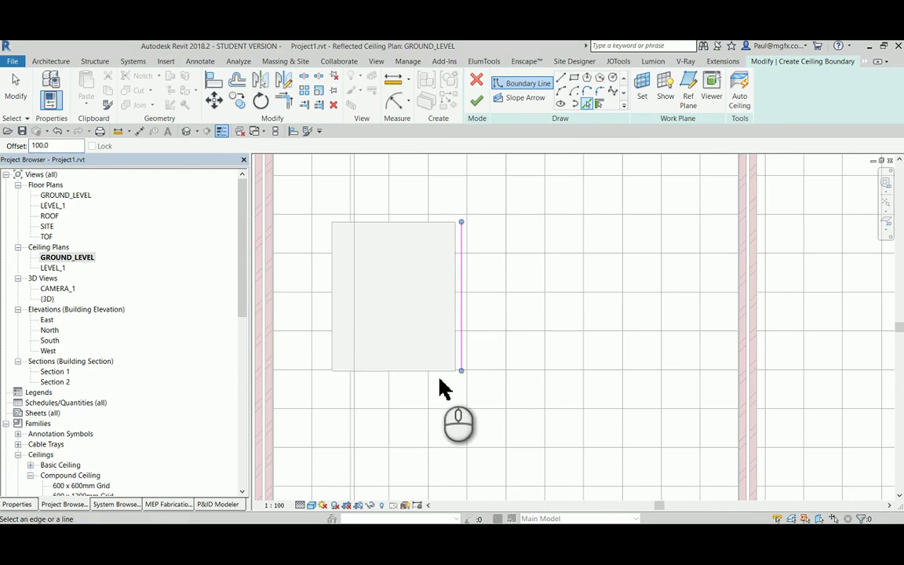
pyautogui.click(433, 373)
pyautogui.scroll(2, 329, 334)
pyautogui.click(338, 333)
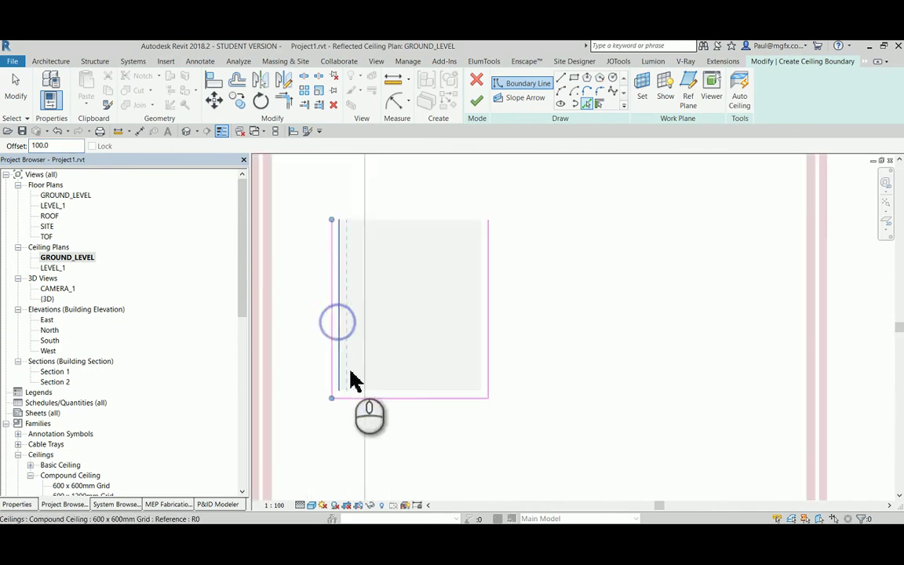
pyautogui.scroll(2, 396, 237)
pyautogui.click(396, 235)
pyautogui.scroll(-2, 402, 237)
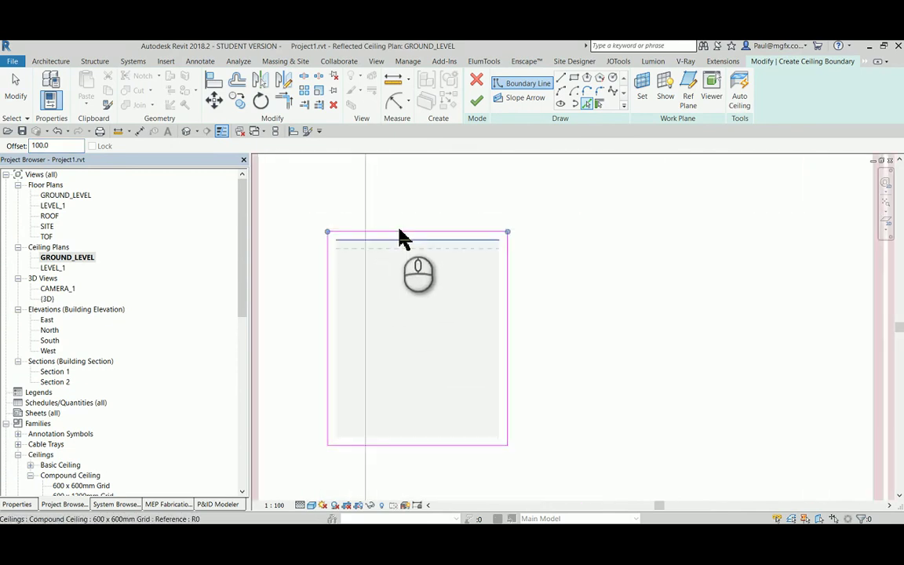
pyautogui.click(476, 101)
# - Set the new ceiling's Height Offset From Level to 3000
pyautogui.scroll(-2, 451, 292)
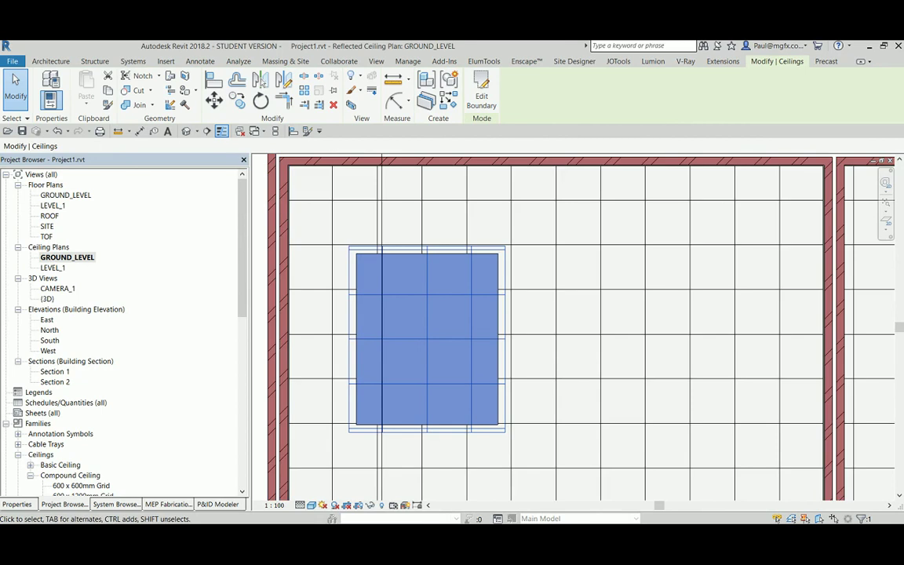
pyautogui.click(24, 504)
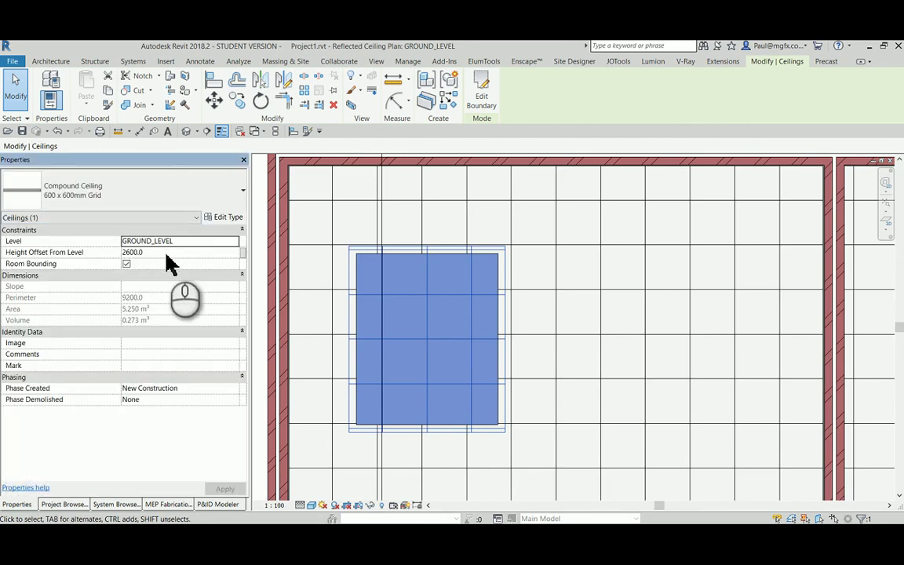
pyautogui.click(184, 254)
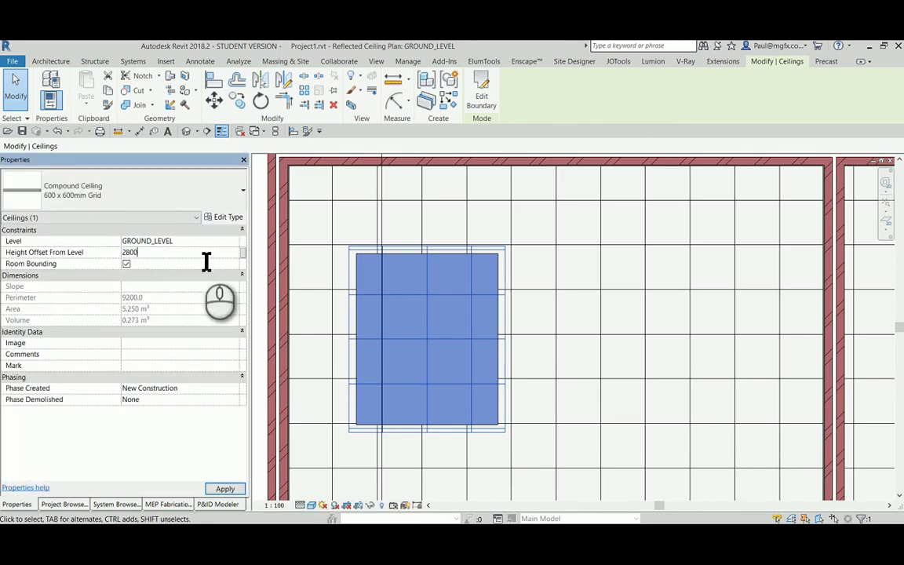
pyautogui.click(172, 252)
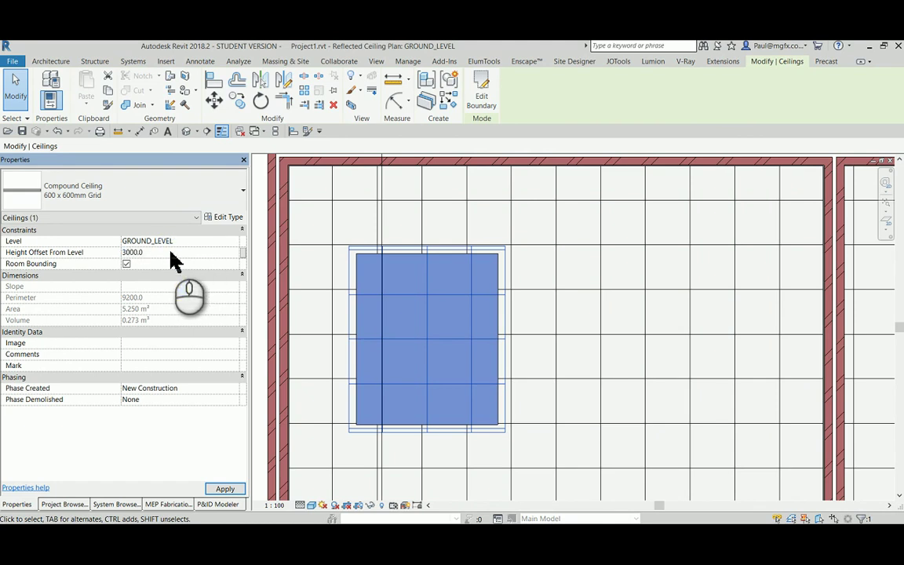
# - Open Section 2 and tile it with CAMERA_1 and both GROUND_LEVEL plans
pyautogui.scroll(-4, 424, 336)
pyautogui.click(488, 178)
pyautogui.click(427, 173)
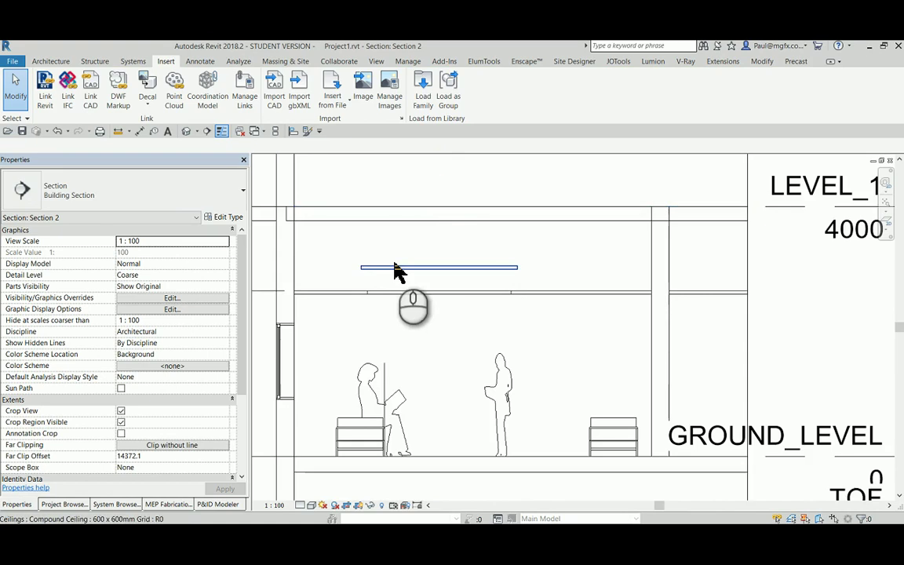
pyautogui.scroll(4, 365, 271)
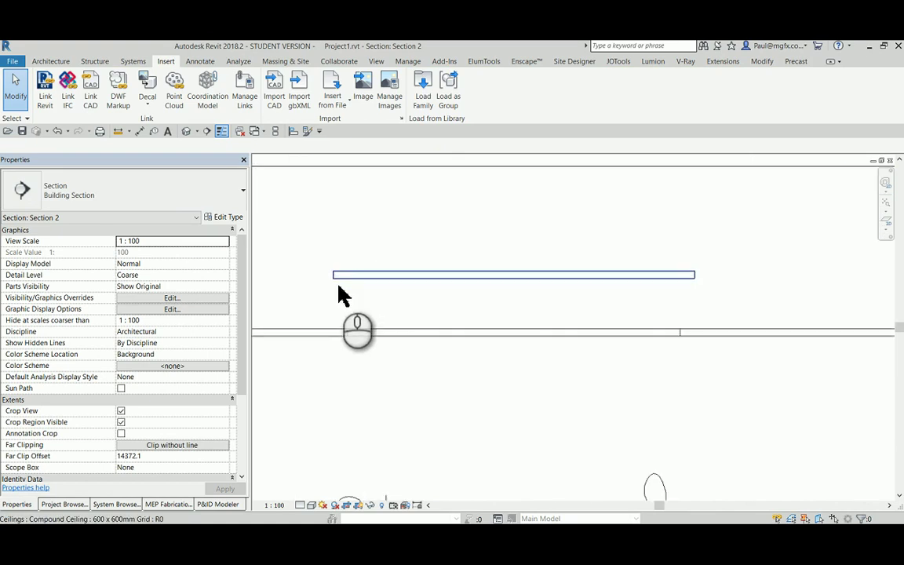
pyautogui.scroll(3, 338, 294)
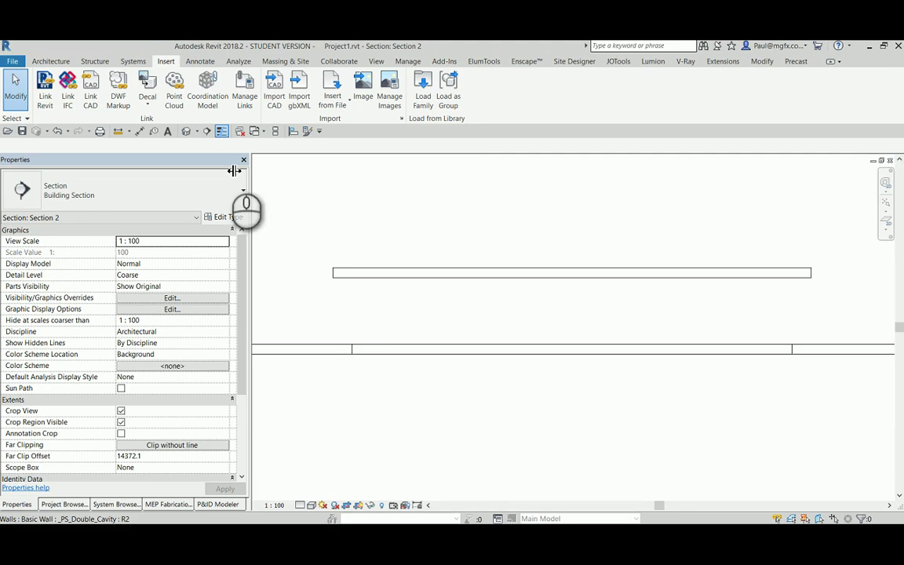
pyautogui.click(273, 132)
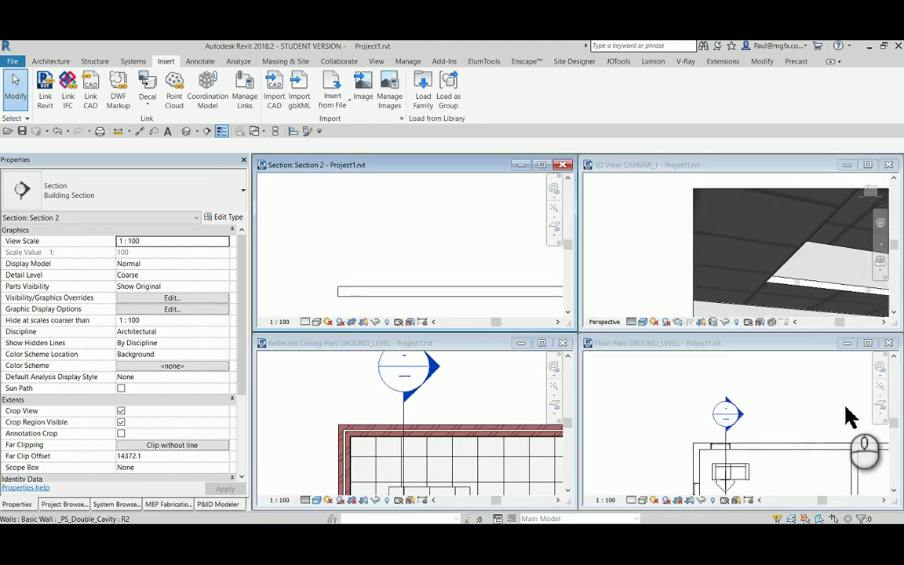
# - Close the floor plan view, re-tile, and maximize the GROUND_LEVEL reflected ceiling plan
pyautogui.click(891, 359)
pyautogui.scroll(-2, 443, 400)
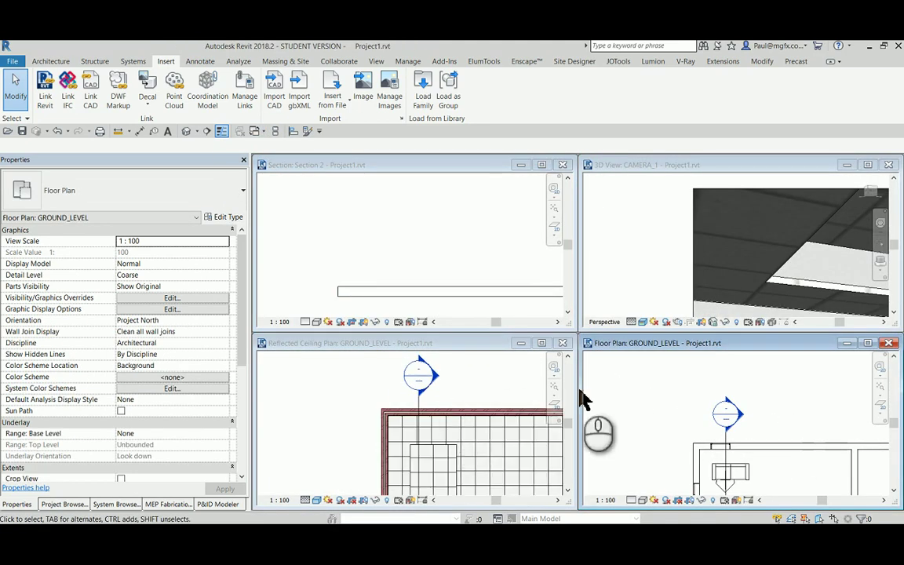
pyautogui.click(888, 344)
pyautogui.click(472, 389)
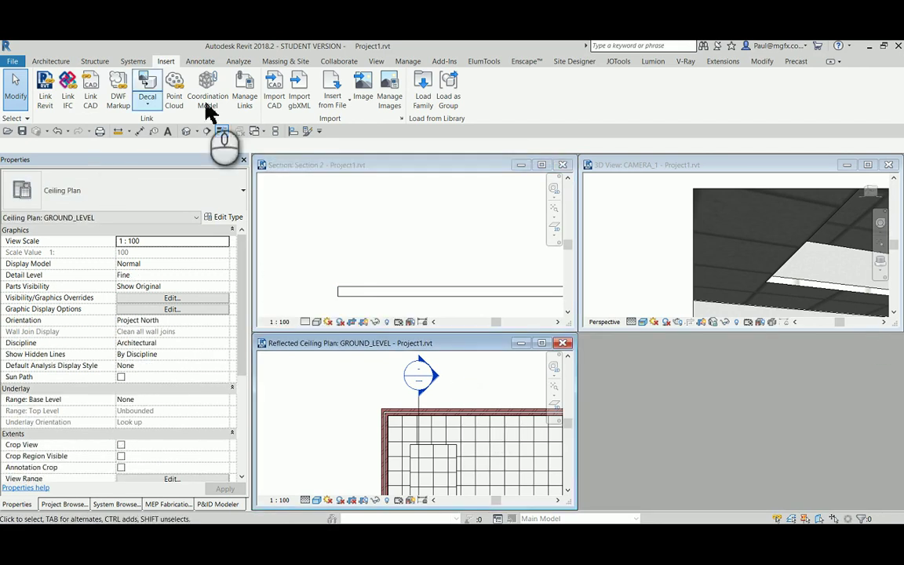
pyautogui.click(261, 133)
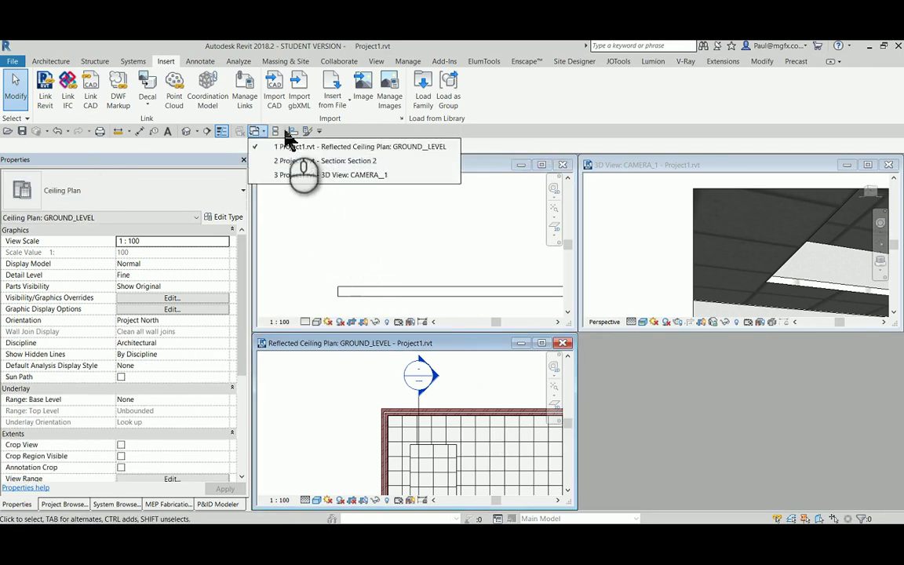
pyautogui.click(275, 131)
pyautogui.scroll(-2, 353, 232)
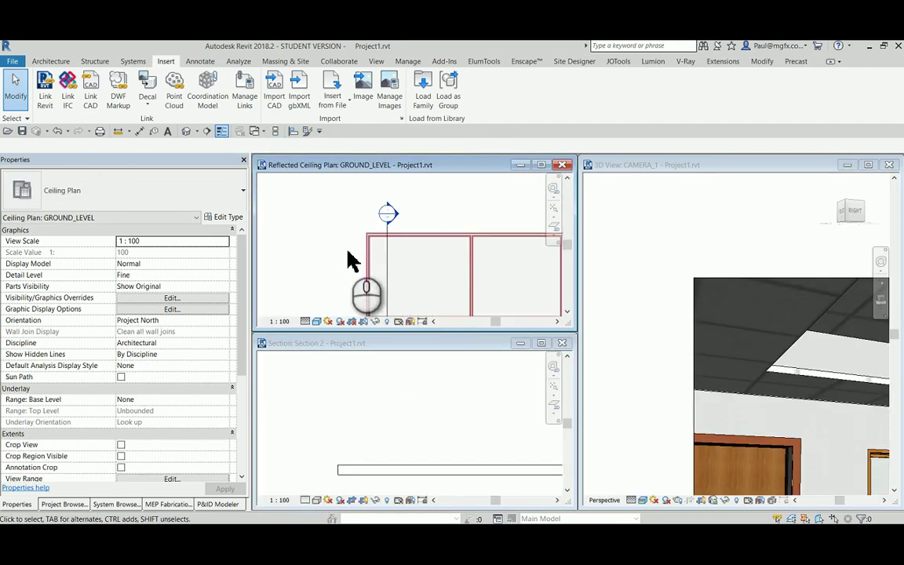
pyautogui.scroll(2, 388, 258)
pyautogui.scroll(2, 392, 294)
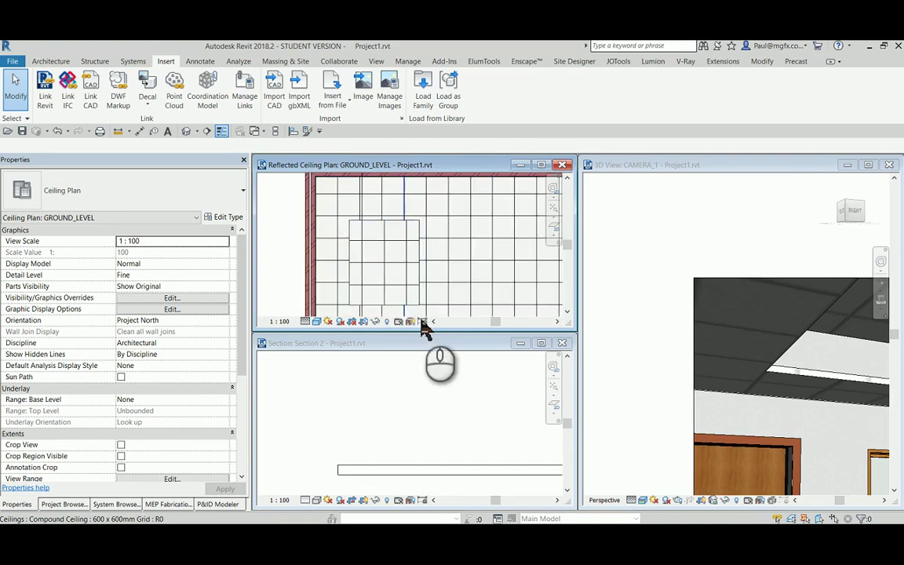
pyautogui.click(541, 164)
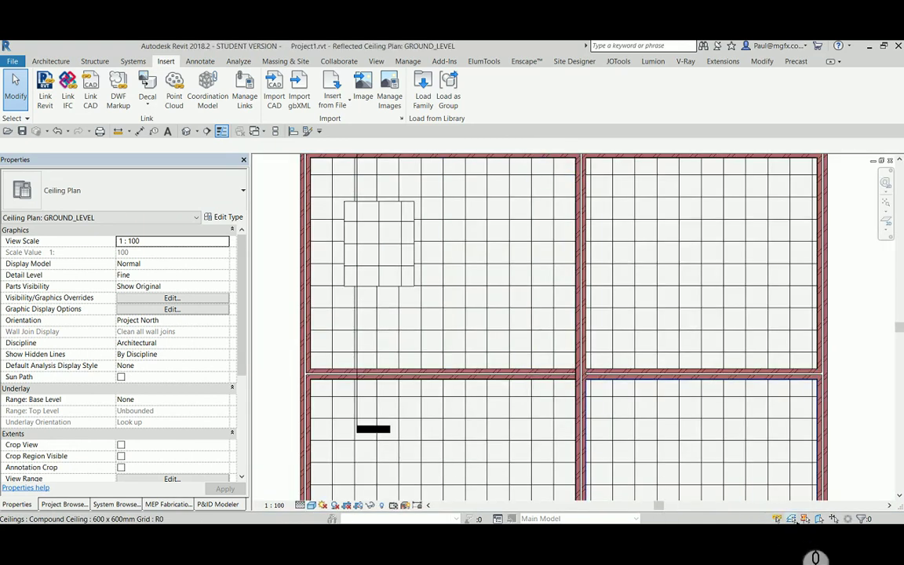
# - Switch the plan's visual style to Wireframe, then back to Shaded
pyautogui.click(311, 504)
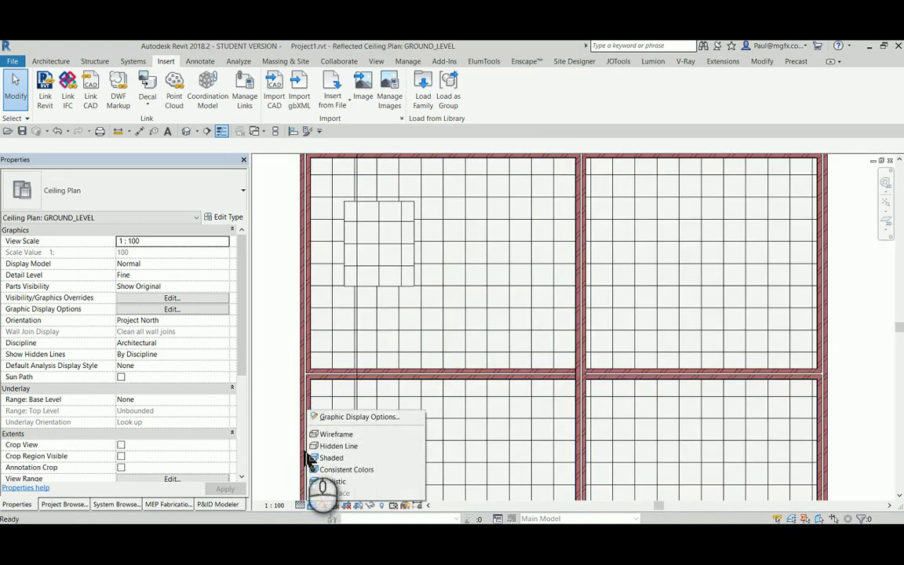
pyautogui.click(322, 433)
pyautogui.scroll(3, 369, 261)
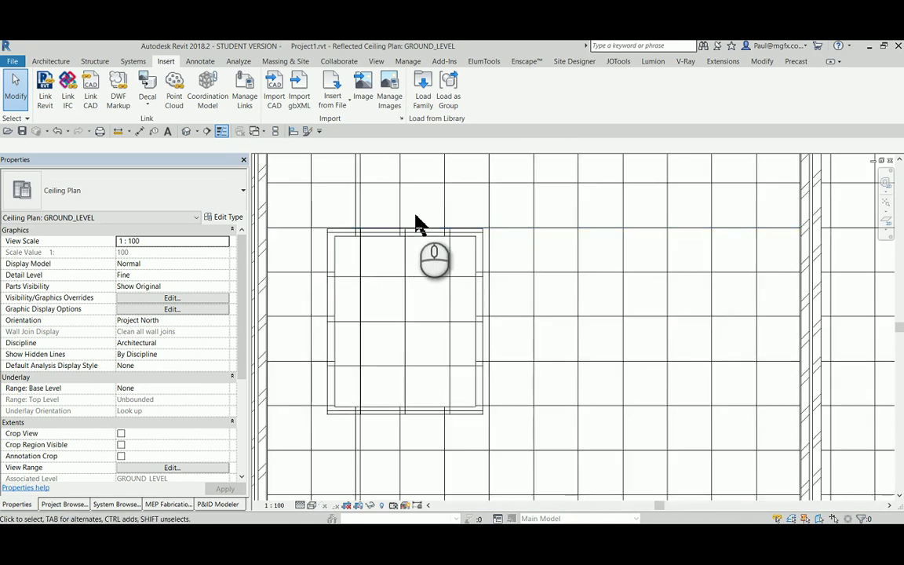
pyautogui.rightClick(423, 302)
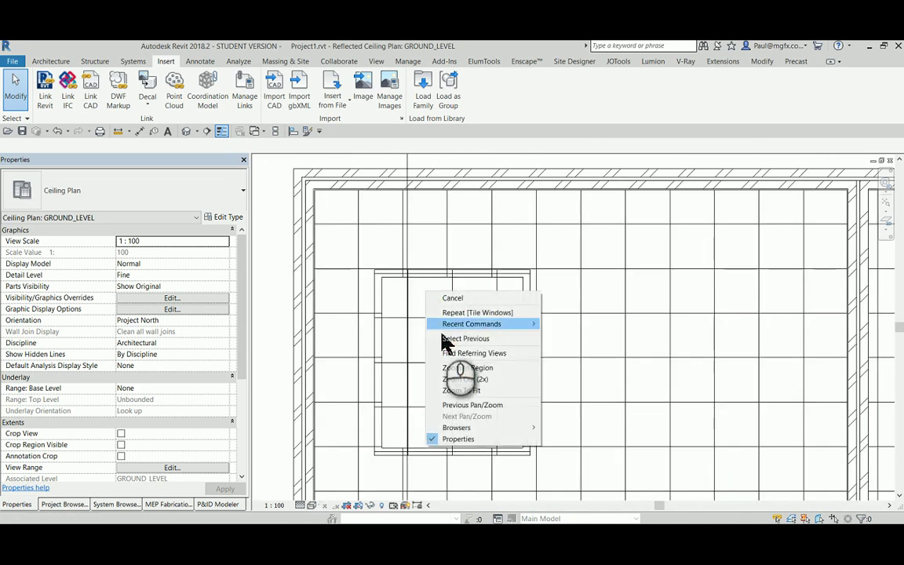
pyautogui.click(422, 296)
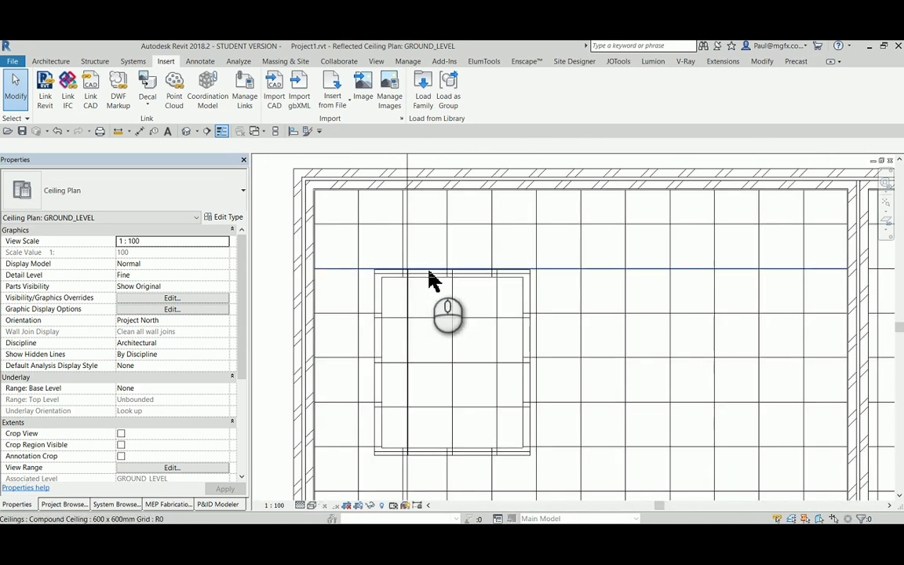
pyautogui.click(426, 243)
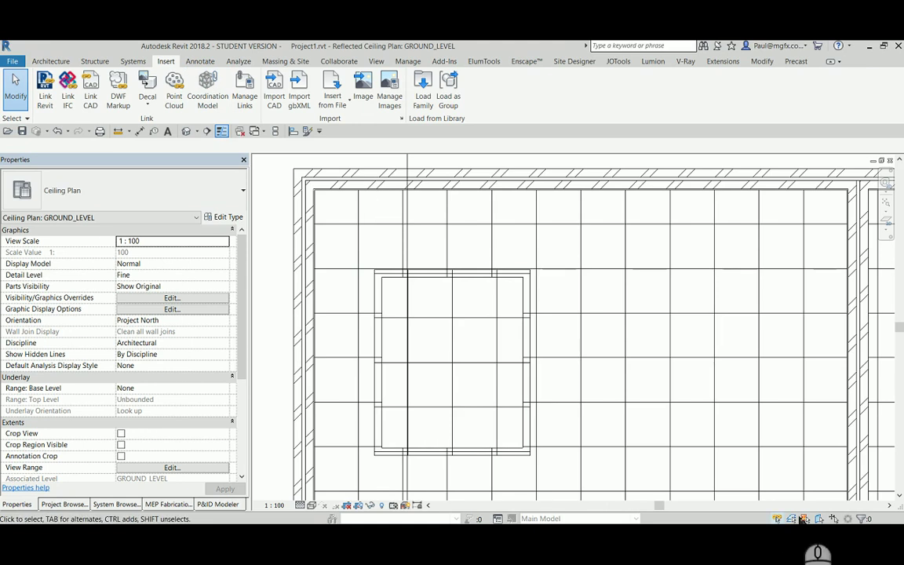
pyautogui.click(311, 505)
pyautogui.click(333, 457)
# - Start a similar ceiling from the bulkhead and set the plan to Wireframe
pyautogui.click(433, 347)
pyautogui.rightClick(432, 347)
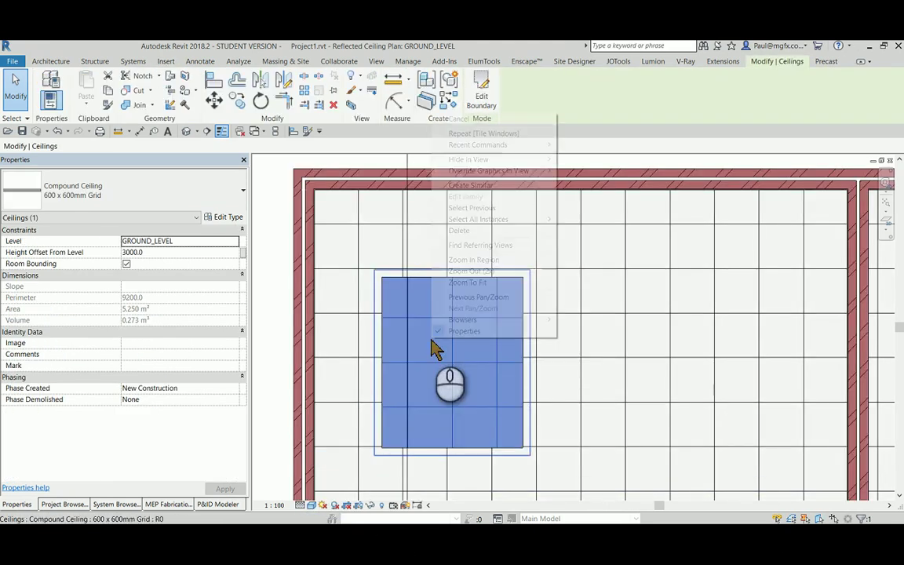
pyautogui.click(471, 185)
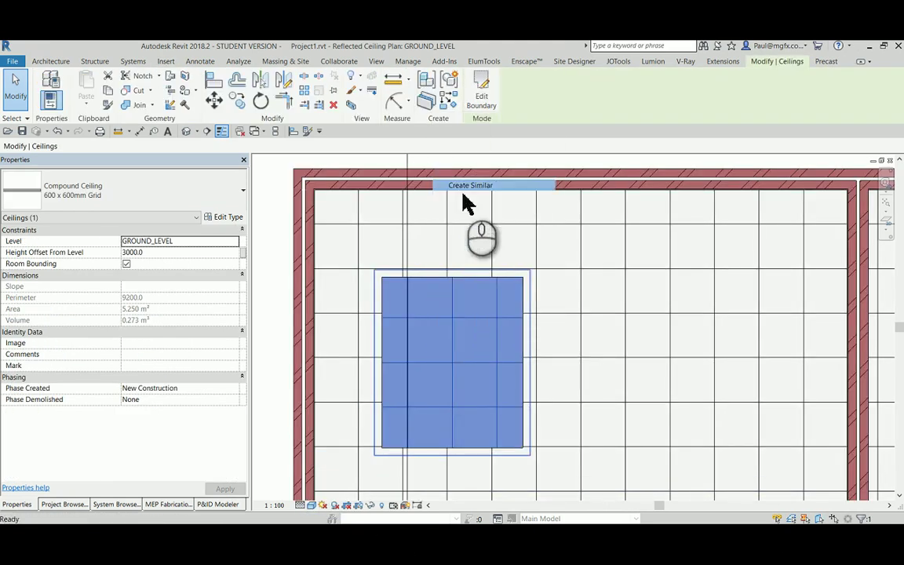
pyautogui.click(312, 505)
pyautogui.click(331, 431)
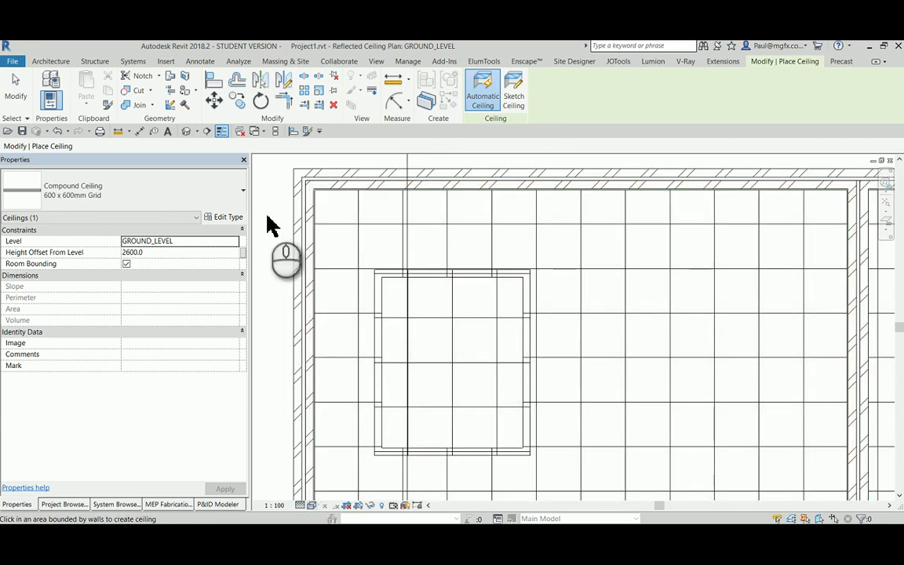
# - Duplicate the 600 x 600mm Grid ceiling type as 'Bulhead Sidewall'
pyautogui.click(233, 216)
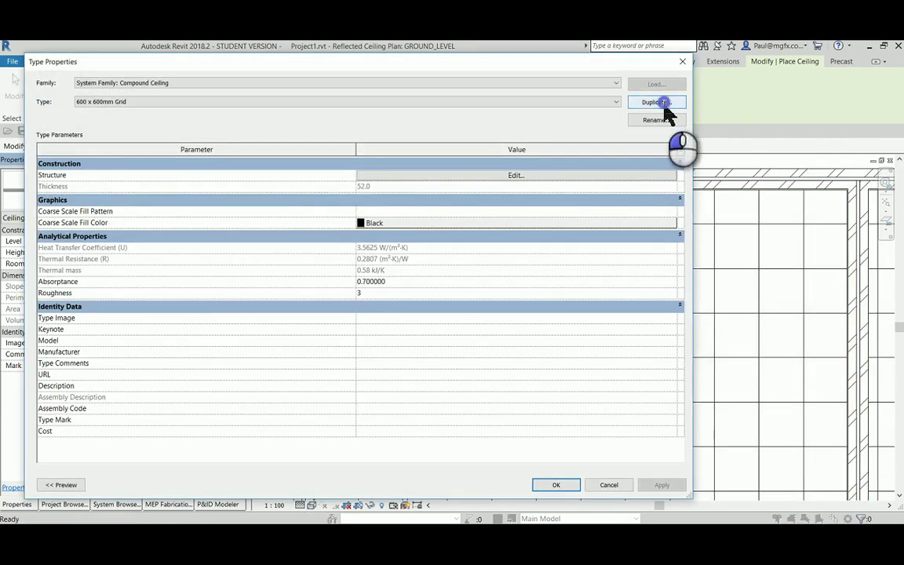
pyautogui.click(656, 103)
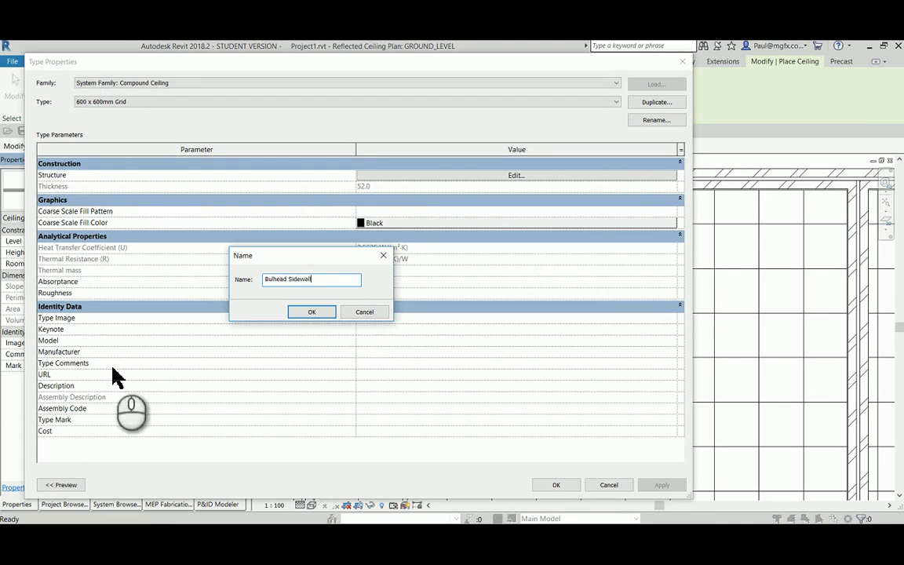
pyautogui.click(328, 312)
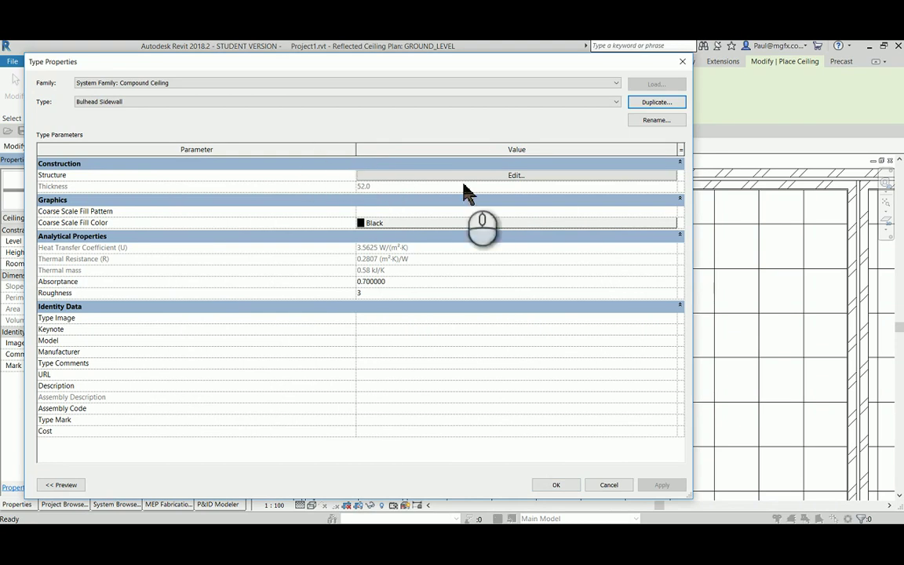
# - Try deleting layers in the type's assembly, then cancel the changes
pyautogui.click(486, 176)
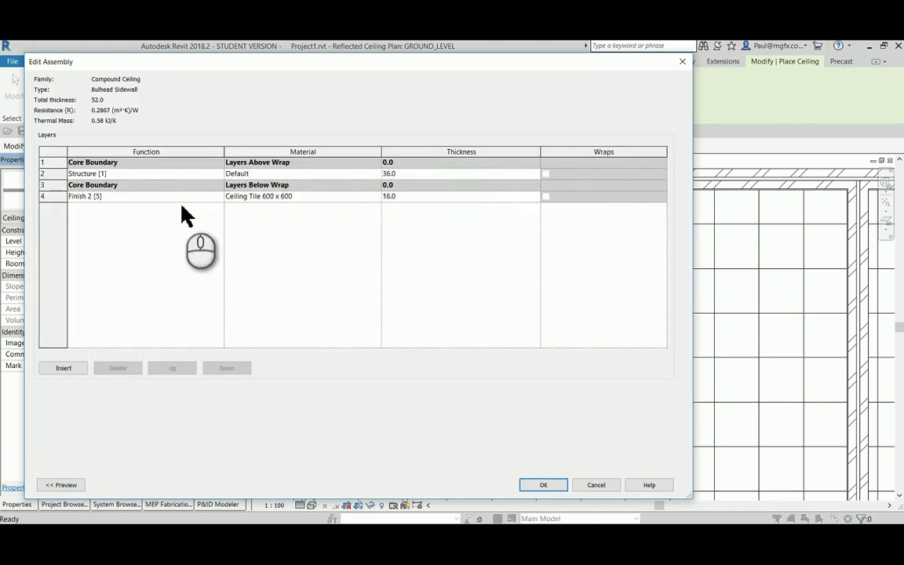
pyautogui.click(47, 201)
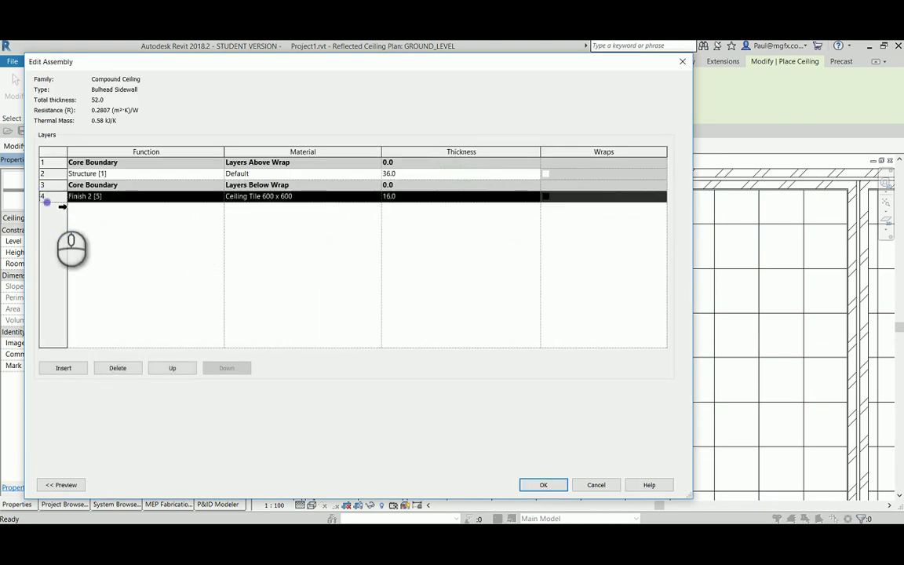
pyautogui.click(118, 368)
pyautogui.click(239, 173)
pyautogui.click(386, 173)
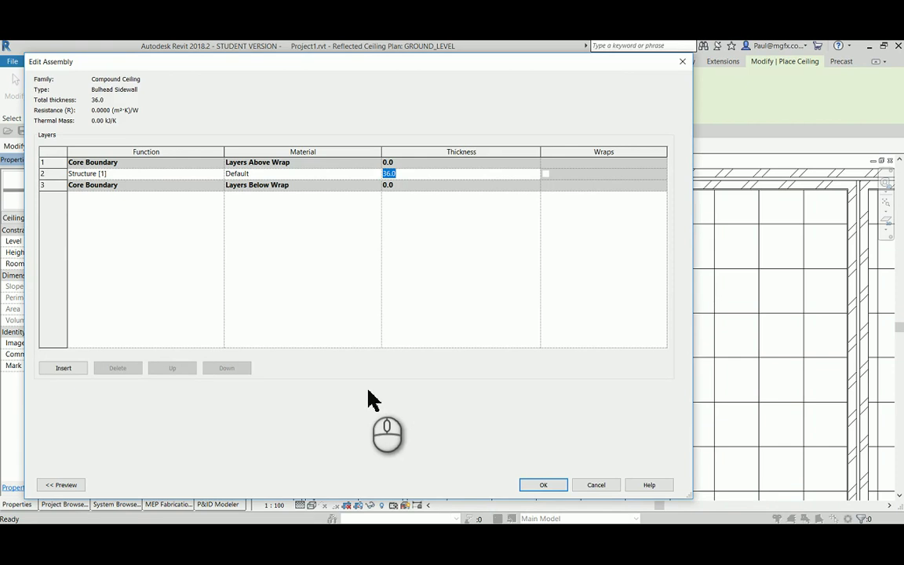
pyautogui.click(598, 484)
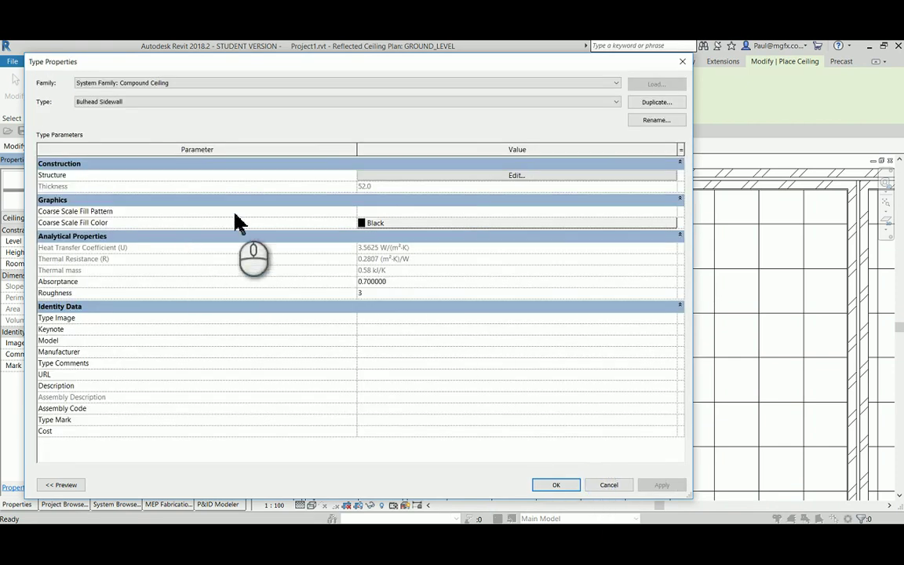
# - Move the Finish 2 layer above Structure and delete the Structure layer
pyautogui.click(439, 177)
pyautogui.click(43, 196)
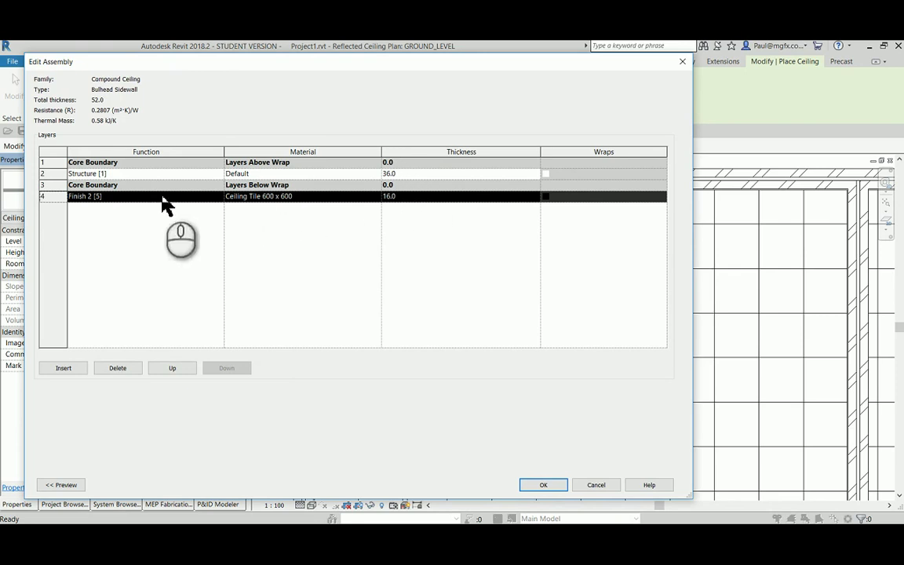
pyautogui.click(44, 162)
pyautogui.click(55, 173)
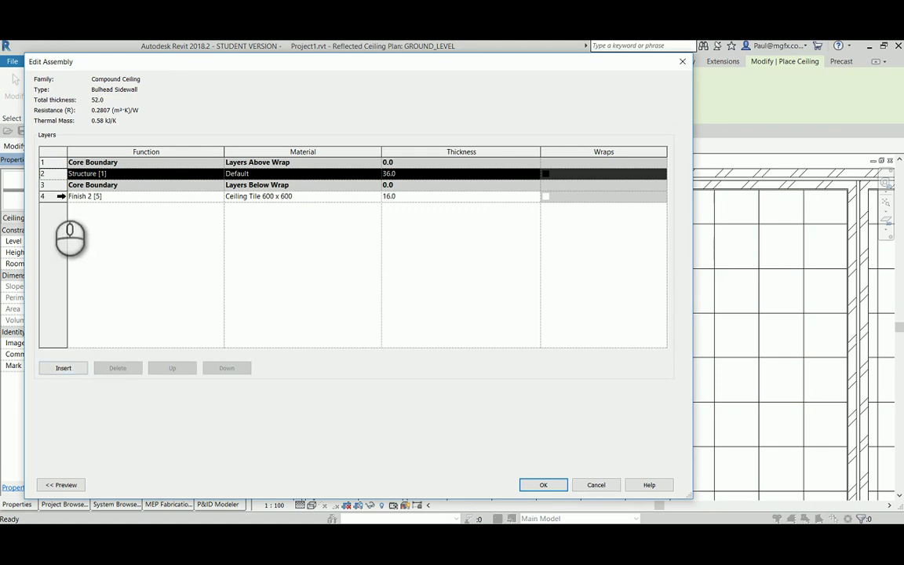
pyautogui.click(50, 196)
pyautogui.click(174, 368)
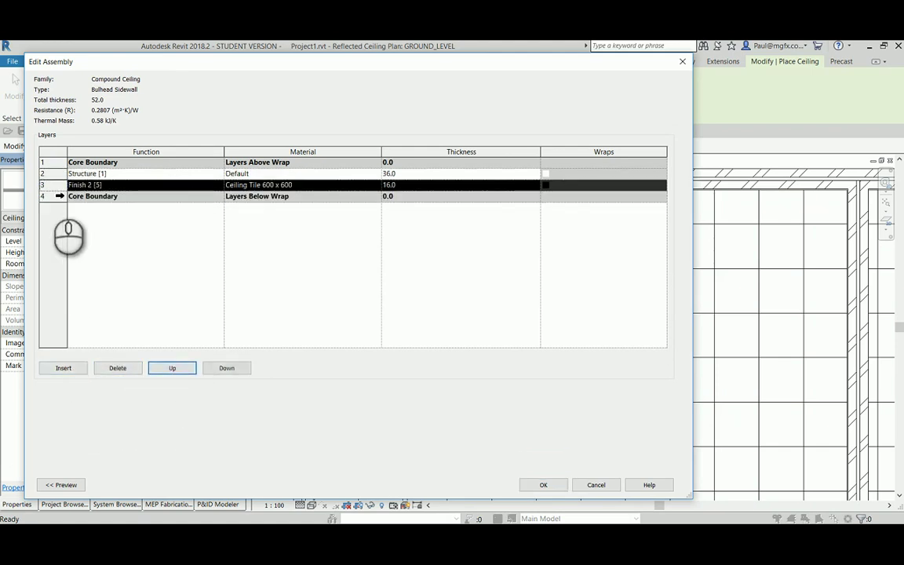
pyautogui.click(53, 174)
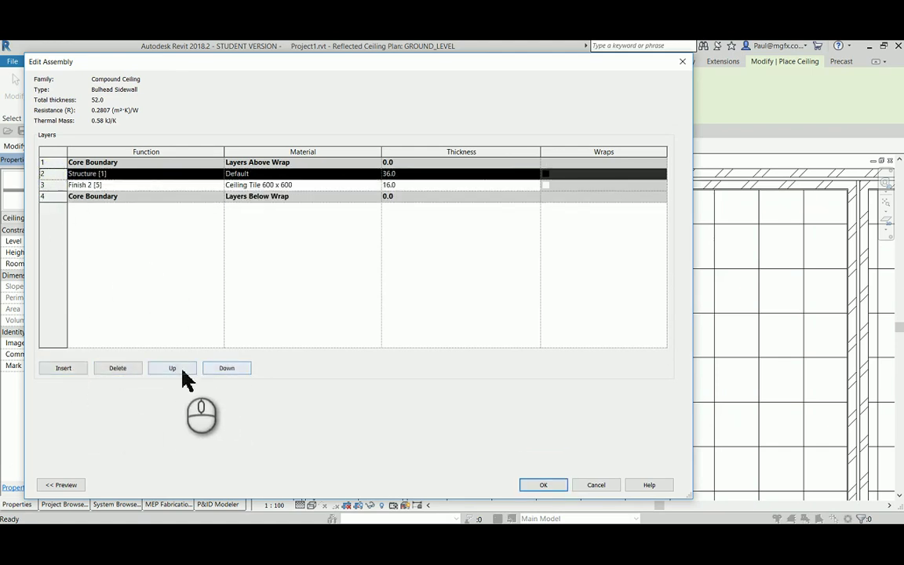
pyautogui.click(118, 368)
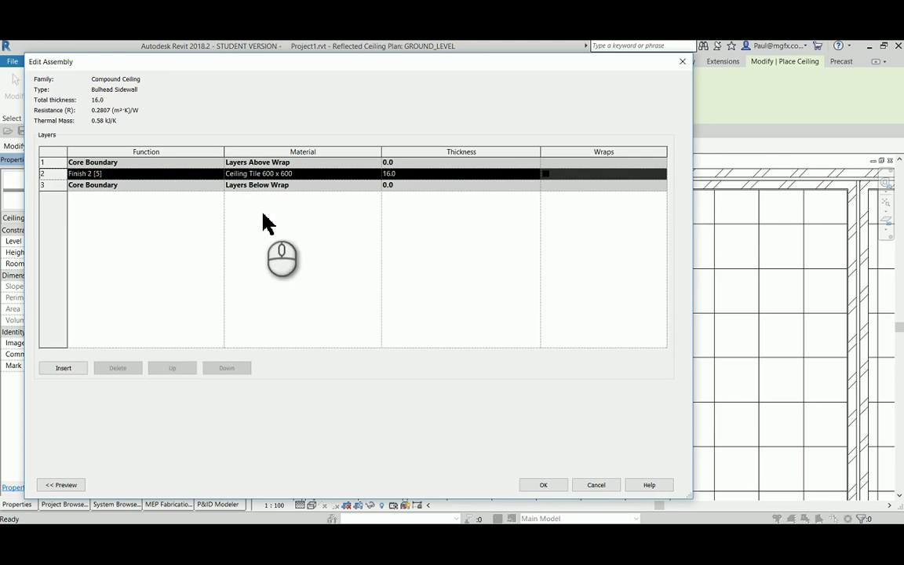
# - Set the Ceiling Tile 600 x 600 layer thickness to 200 and confirm both dialogs
pyautogui.click(156, 179)
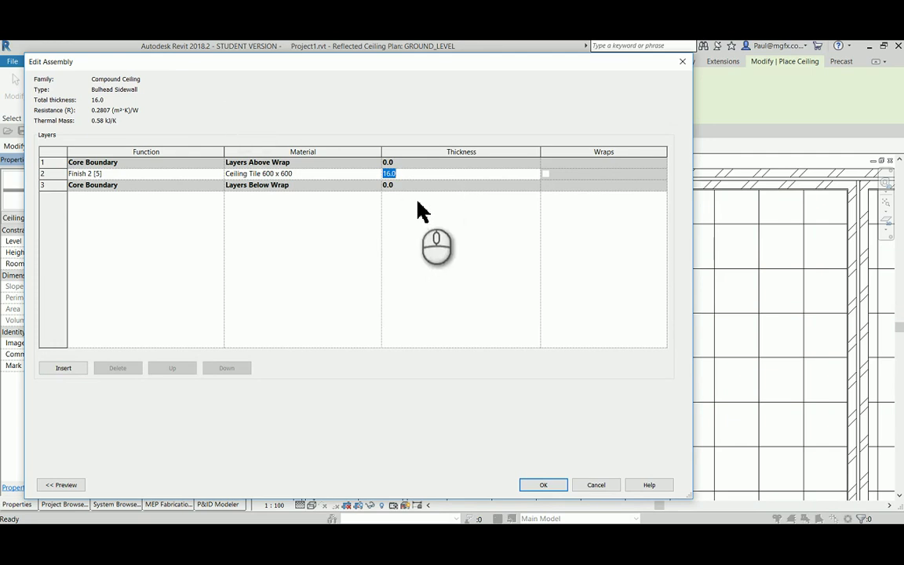
pyautogui.write('200')
pyautogui.press('Return')
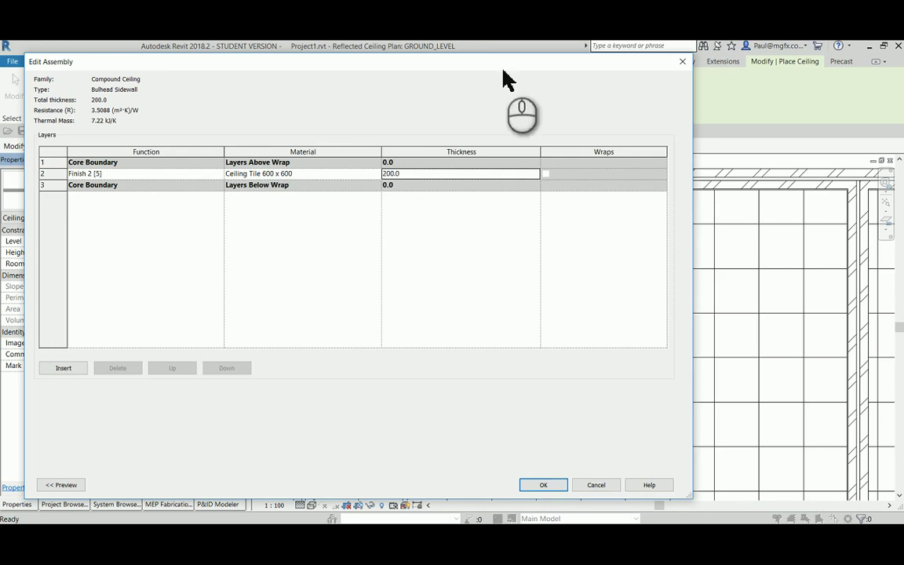
pyautogui.click(542, 483)
pyautogui.click(555, 484)
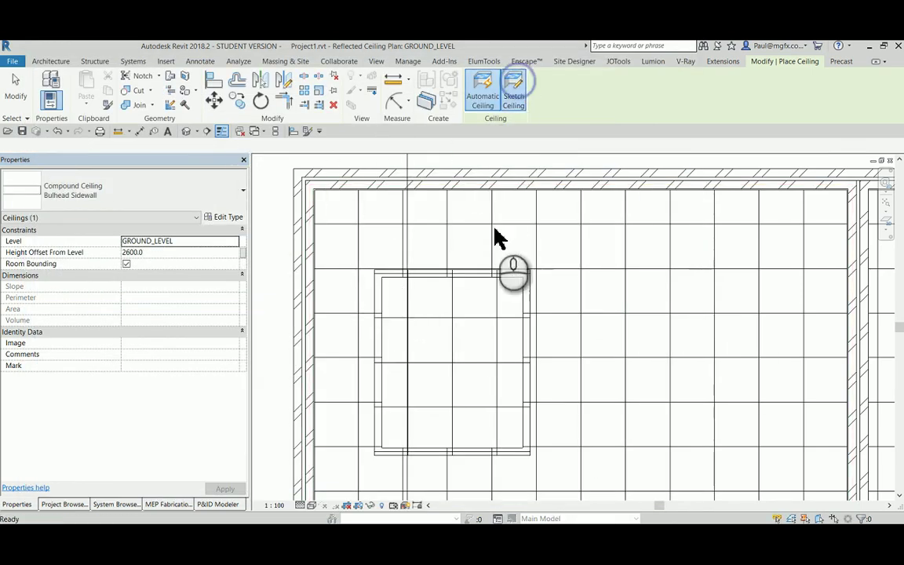
# - Start sketching the ceiling boundary in Pick Lines mode and check the height offset
pyautogui.click(514, 90)
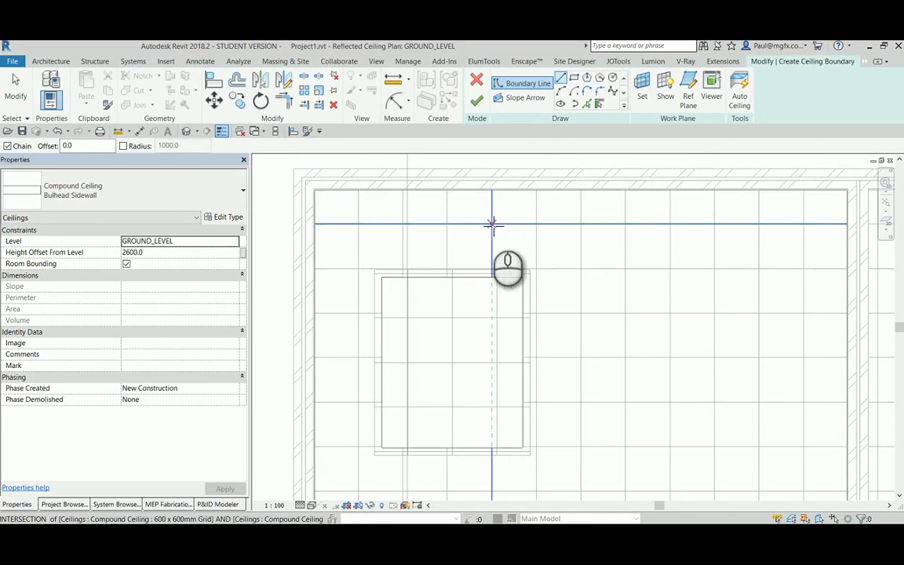
pyautogui.click(587, 103)
pyautogui.scroll(5, 369, 264)
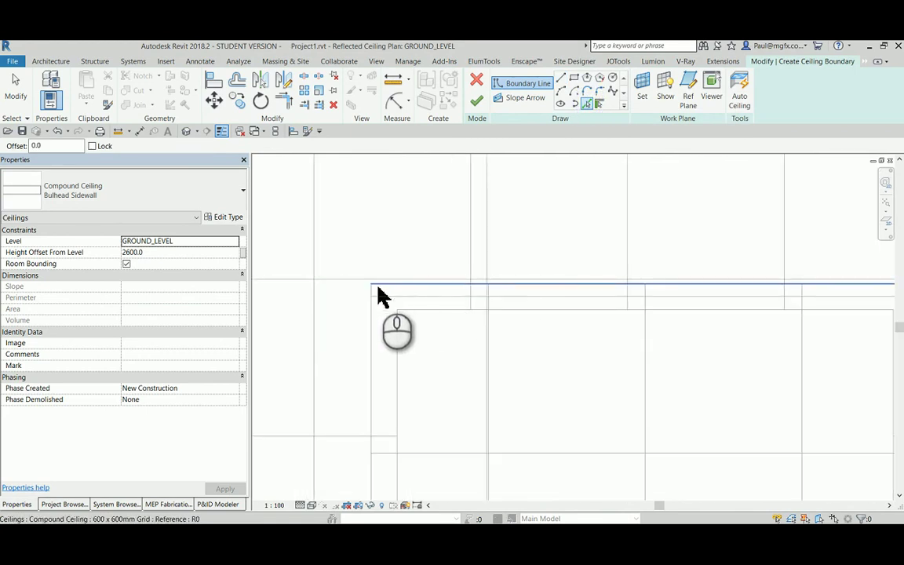
pyautogui.click(177, 253)
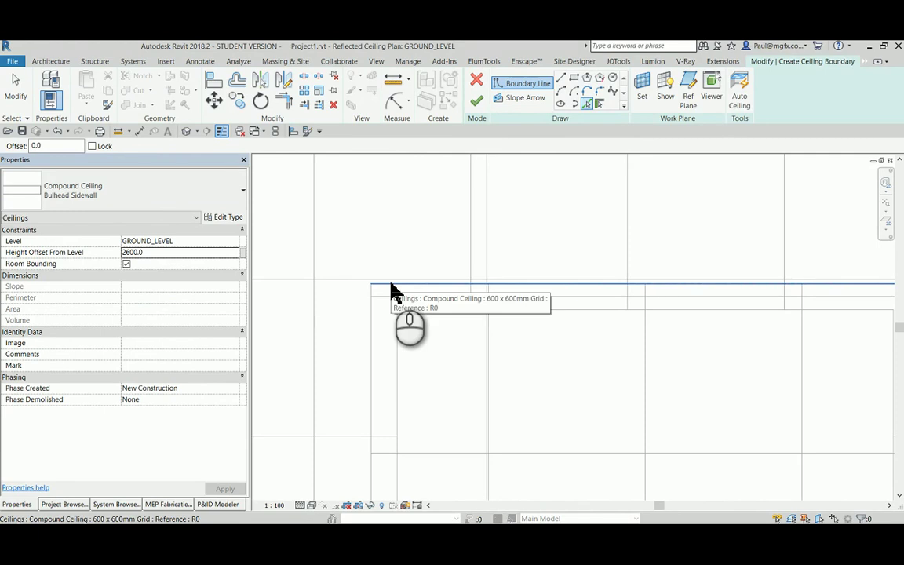
# - Pick the bulkhead ceiling's top, bottom and right edges as boundary lines
pyautogui.click(394, 287)
pyautogui.scroll(-3, 368, 302)
pyautogui.scroll(-2, 403, 283)
pyautogui.scroll(4, 427, 415)
pyautogui.click(444, 386)
pyautogui.click(632, 314)
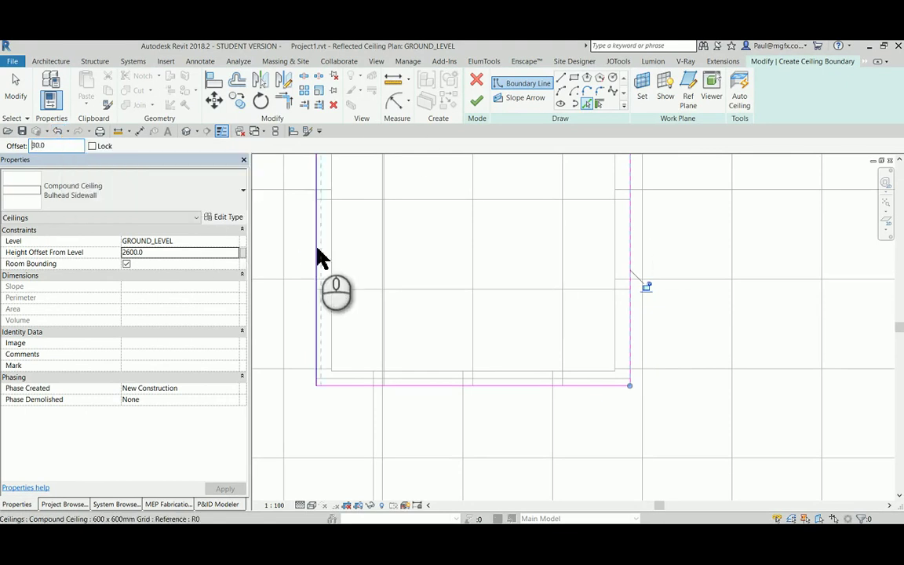
# - Trim the top-left and top-right corners of the sidewall boundary sketch so the lines meet
pyautogui.scroll(4, 316, 258)
pyautogui.scroll(-4, 325, 247)
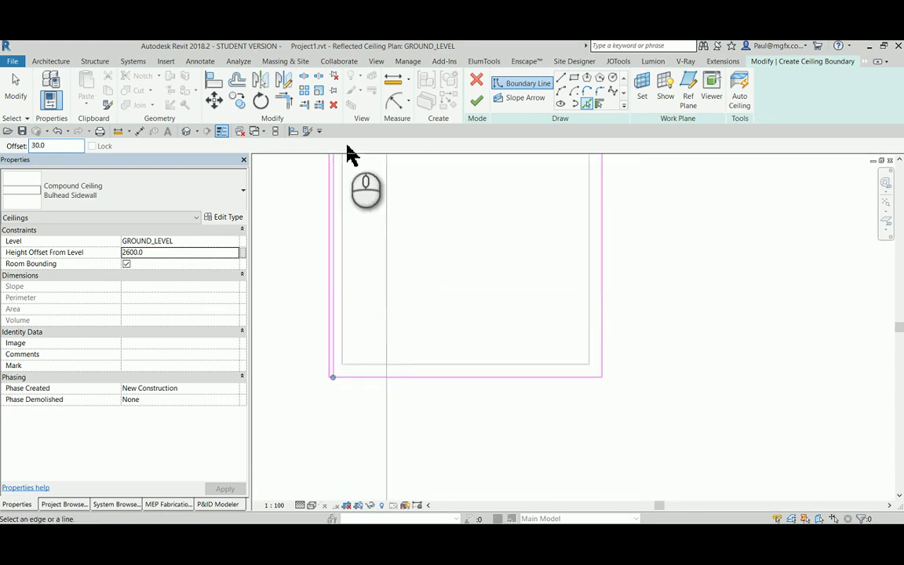
pyautogui.scroll(4, 340, 404)
pyautogui.scroll(-4, 340, 404)
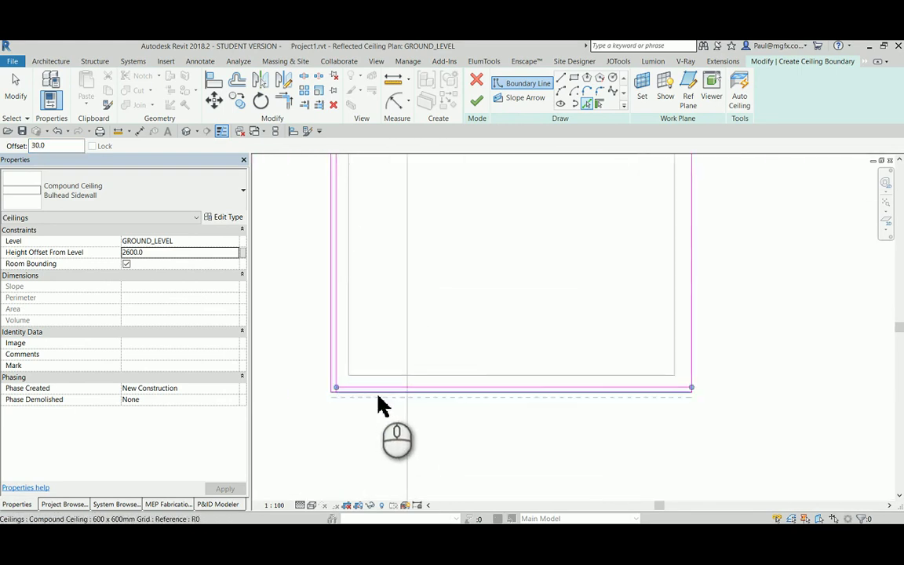
pyautogui.scroll(4, 746, 374)
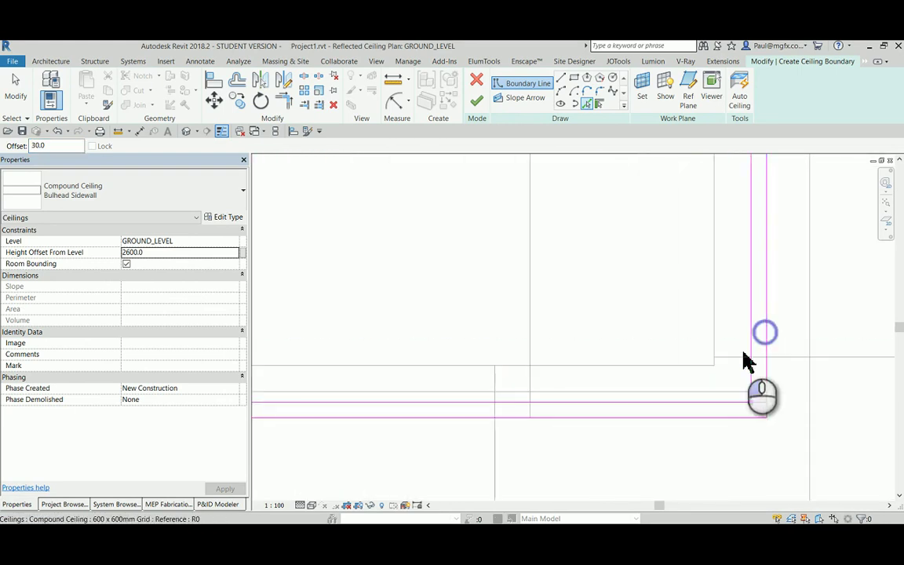
pyautogui.scroll(-5, 738, 379)
pyautogui.scroll(4, 710, 427)
pyautogui.scroll(-1, 595, 387)
pyautogui.scroll(2, 554, 322)
pyautogui.click(553, 322)
pyautogui.scroll(2, 540, 343)
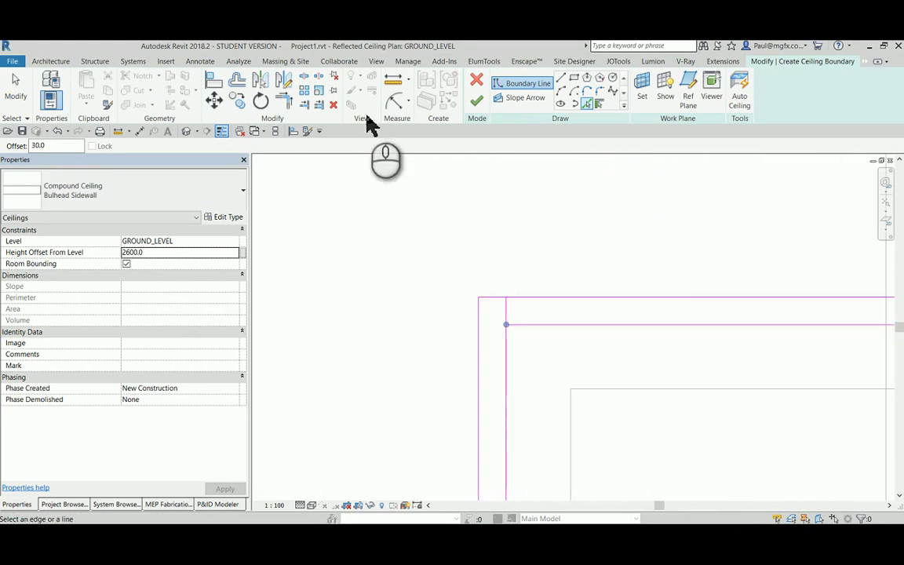
pyautogui.click(283, 100)
pyautogui.click(500, 313)
pyautogui.scroll(-2, 373, 329)
pyautogui.scroll(-2, 549, 349)
pyautogui.scroll(1, 671, 333)
pyautogui.click(700, 357)
# - Trim the bottom-right and bottom-left corners to close the boundary loop
pyautogui.scroll(-3, 673, 251)
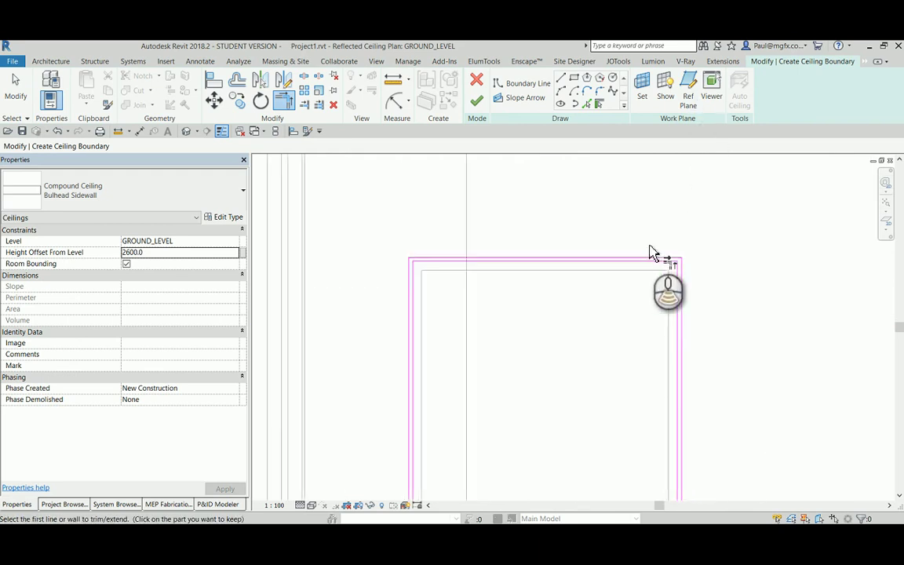
pyautogui.scroll(3, 671, 437)
pyautogui.scroll(3, 671, 437)
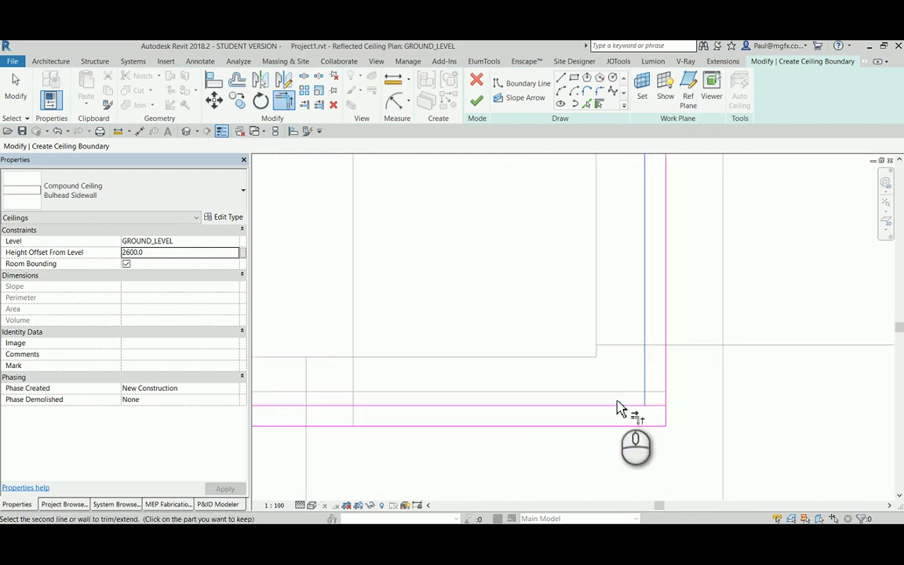
pyautogui.click(615, 399)
pyautogui.scroll(-3, 615, 403)
pyautogui.scroll(-2, 614, 402)
pyautogui.scroll(4, 425, 388)
pyautogui.click(434, 365)
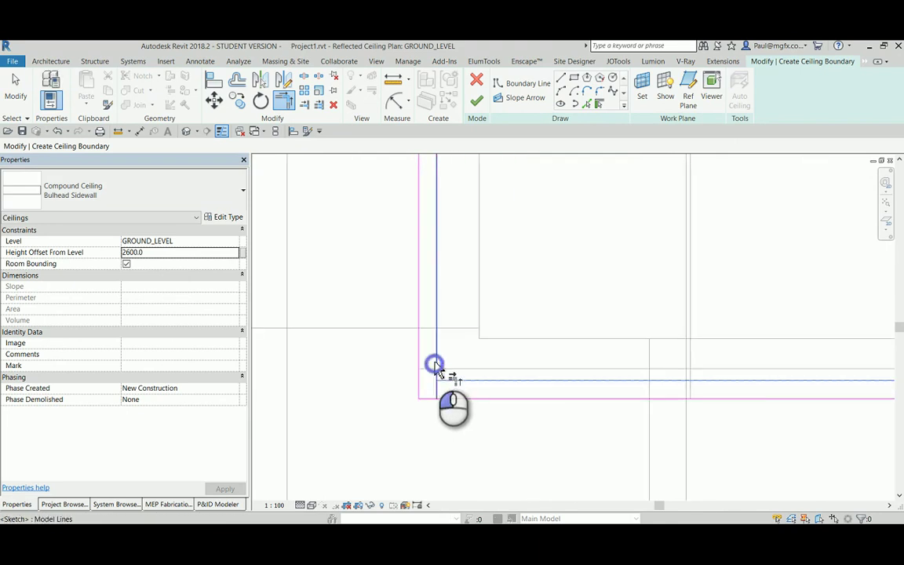
# - Finish the Bulhead Sidewall ceiling sketch and open the Section 2 view
pyautogui.click(480, 102)
pyautogui.scroll(-3, 506, 377)
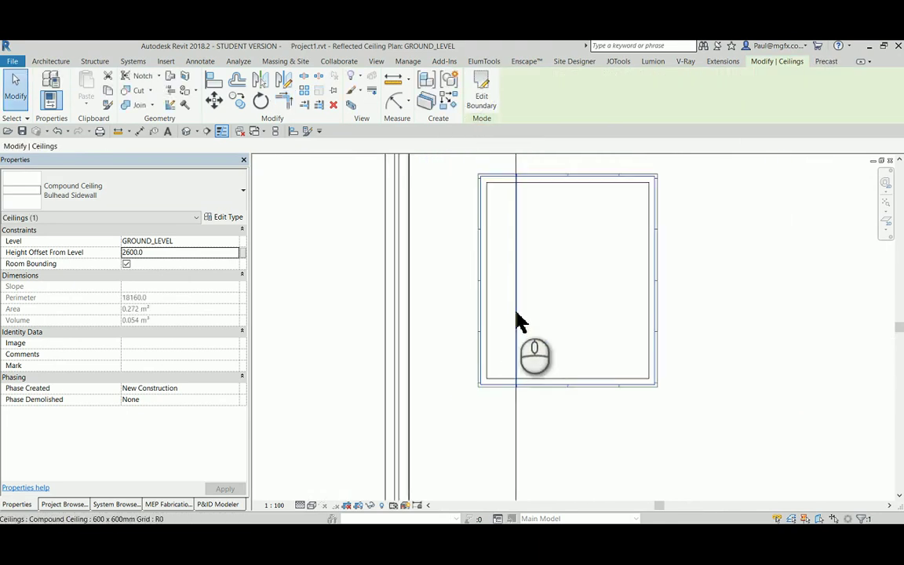
pyautogui.scroll(2, 502, 329)
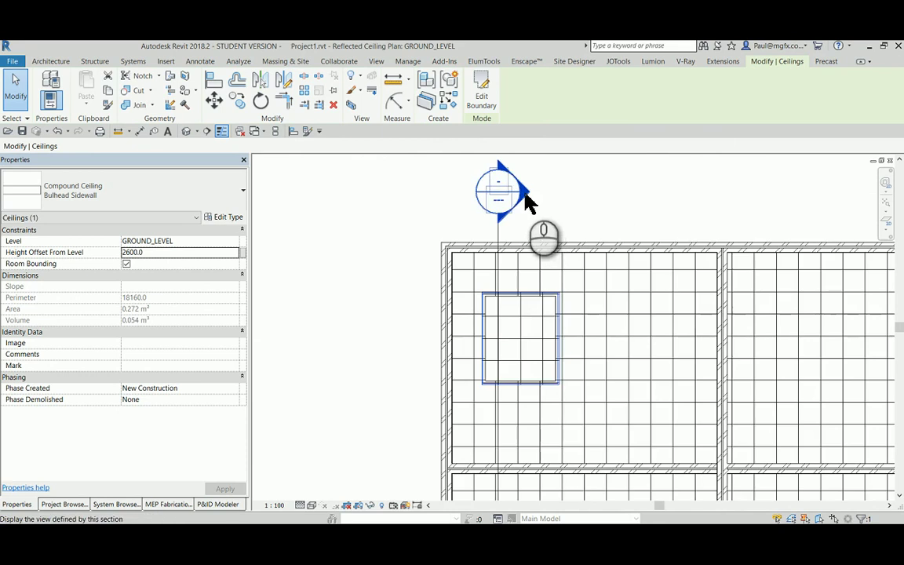
pyautogui.doubleClick(509, 186)
pyautogui.scroll(4, 471, 306)
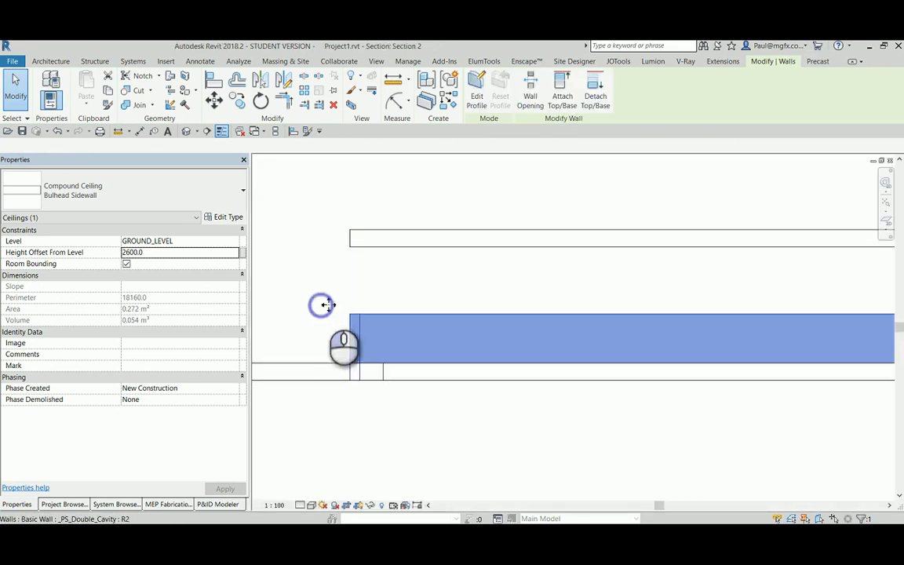
# - Move the sidewall ceiling up to a 2652.0 height offset against the bulkhead
pyautogui.click(318, 307)
pyautogui.scroll(2, 392, 299)
pyautogui.press('Escape')
pyautogui.click(383, 326)
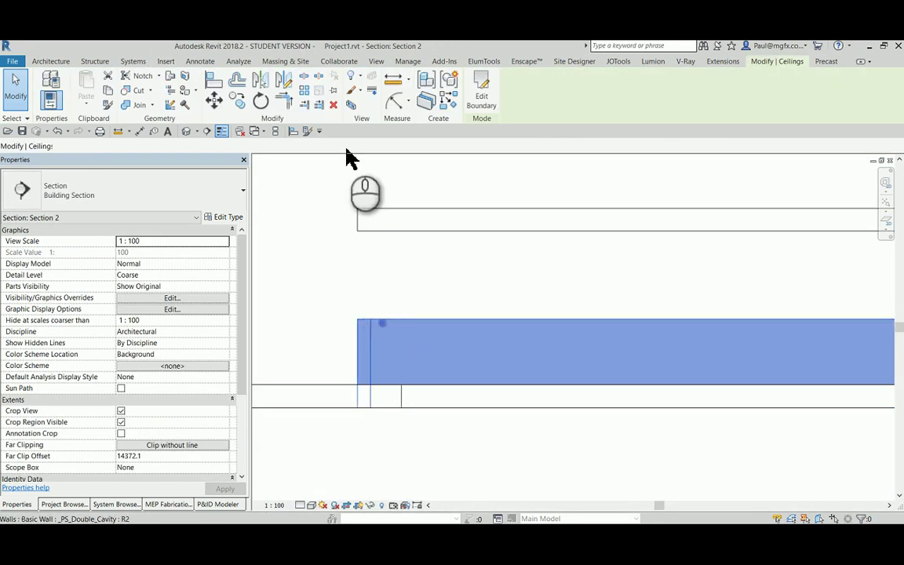
pyautogui.click(216, 103)
pyautogui.scroll(3, 375, 409)
pyautogui.click(330, 417)
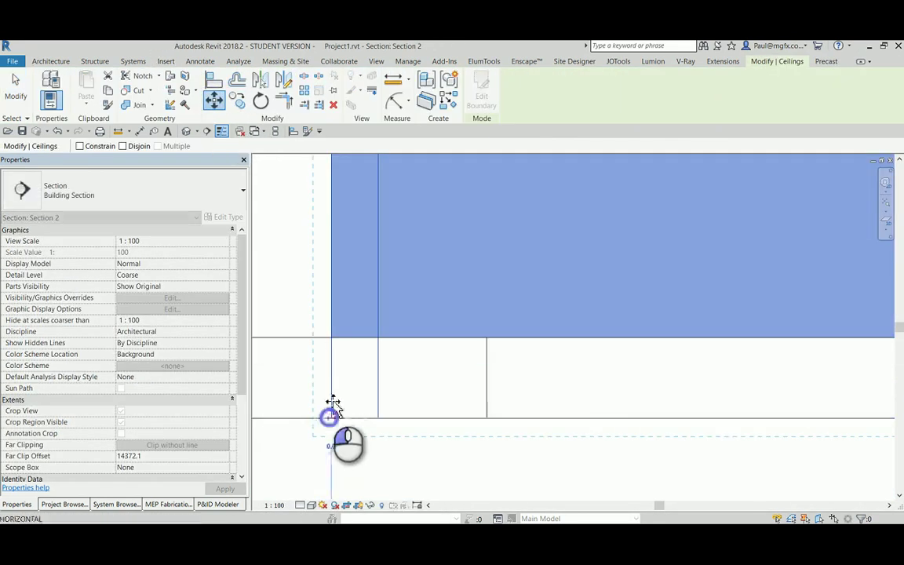
pyautogui.click(355, 372)
pyautogui.scroll(-3, 357, 314)
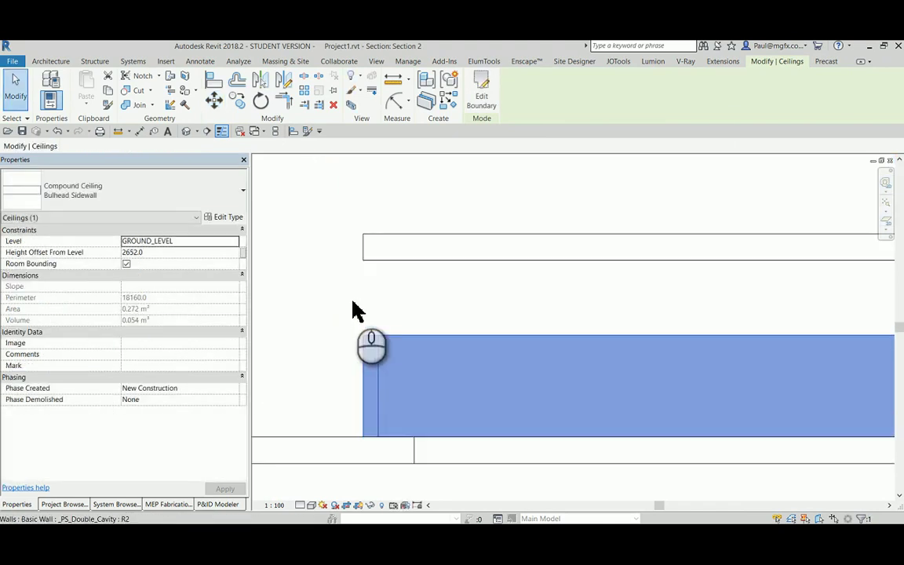
pyautogui.press('Escape')
pyautogui.scroll(2, 362, 309)
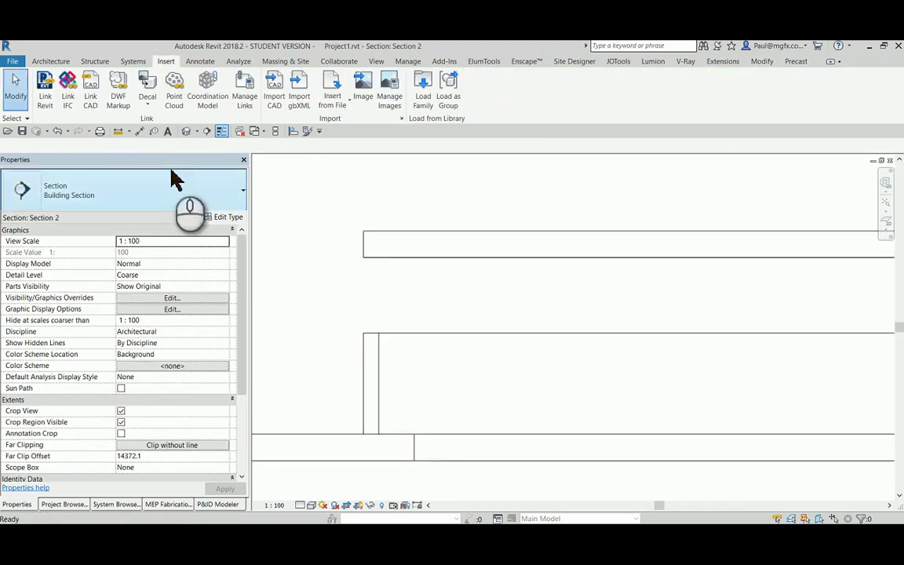
# - Measure the gap between the sidewall ceiling and the bulkhead as 348 with an aligned dimension
pyautogui.click(142, 131)
pyautogui.click(426, 329)
pyautogui.scroll(-2, 368, 323)
pyautogui.moveTo(367, 322); pyautogui.dragTo(389, 322, button='middle')
pyautogui.scroll(2, 498, 317)
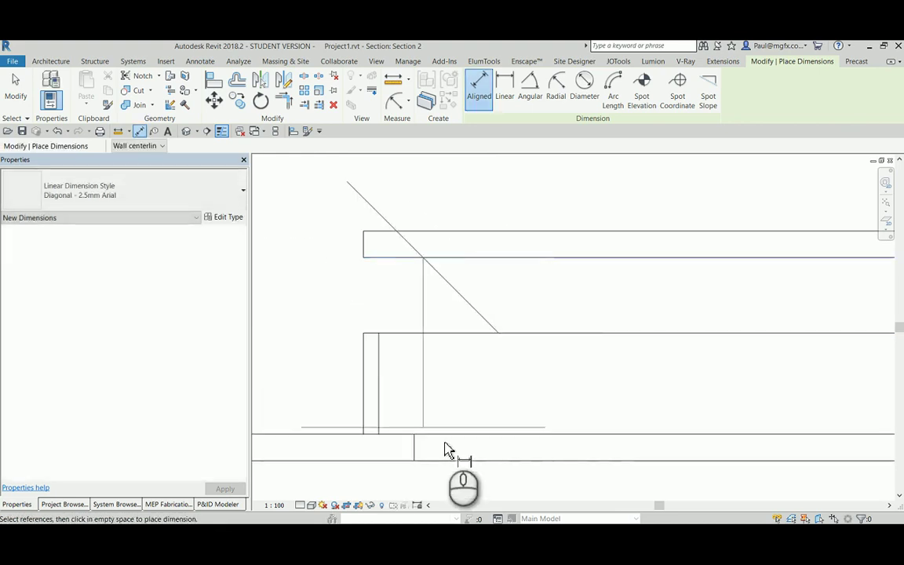
pyautogui.click(455, 436)
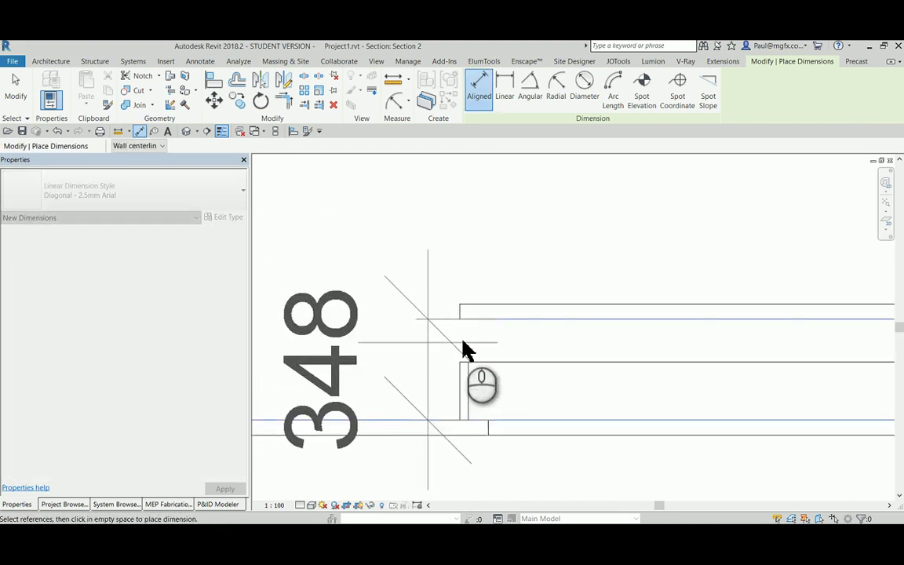
pyautogui.press('Escape')
pyautogui.press('Escape')
# - Open the Edit Assembly layer structure of the Bulhead Sidewall ceiling type
pyautogui.click(469, 339)
pyautogui.click(235, 218)
pyautogui.click(530, 176)
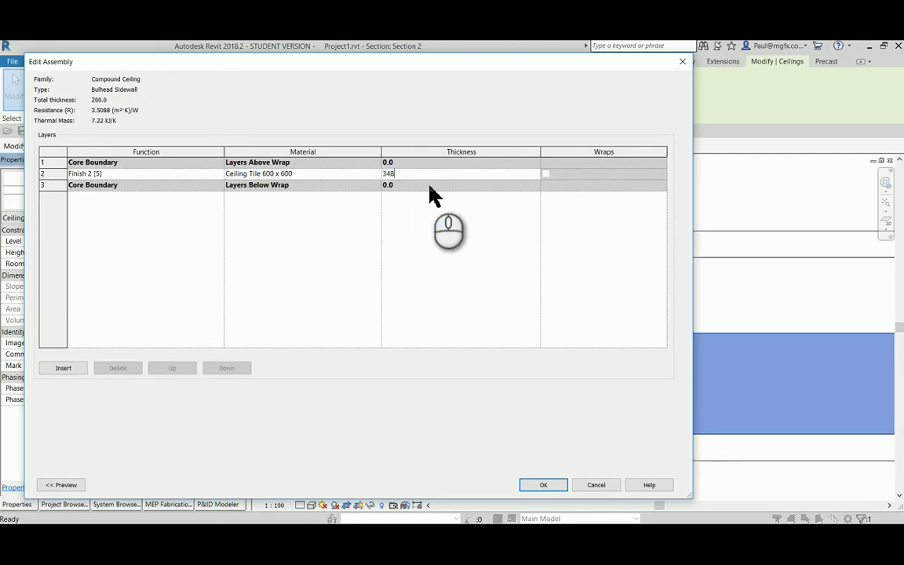
# - Apply the 348 layer thickness to Bulhead Sidewall, confirming both dialogs and deselecting the ceiling
pyautogui.click(533, 486)
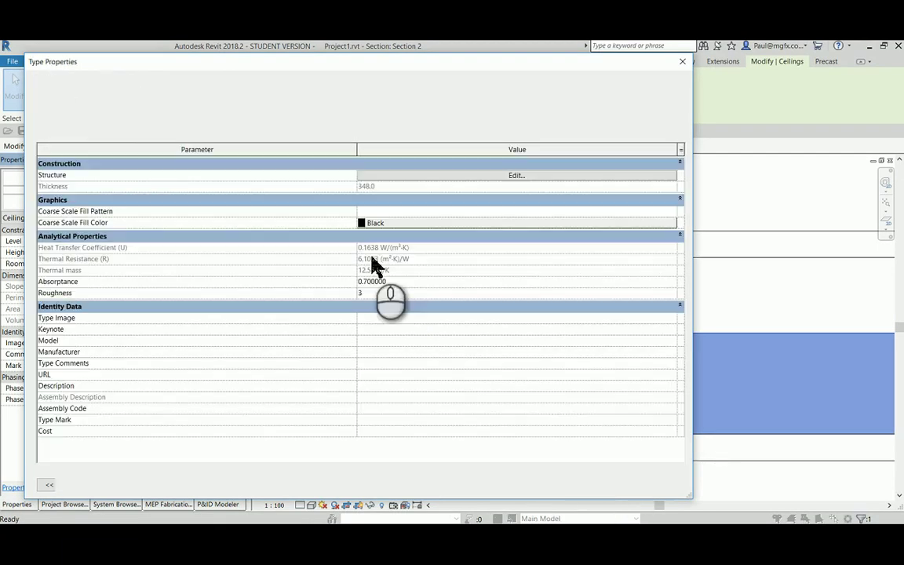
pyautogui.click(541, 484)
pyautogui.scroll(-3, 495, 312)
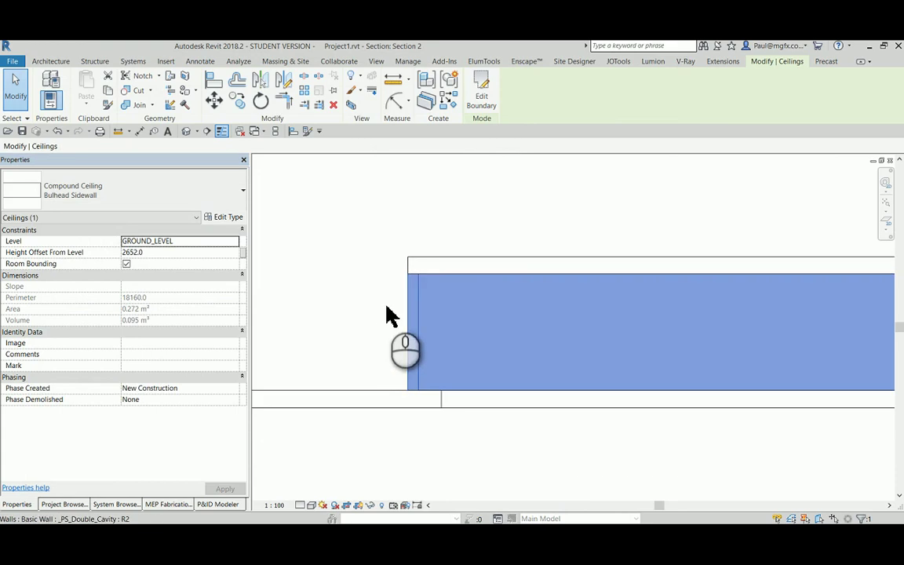
pyautogui.click(385, 256)
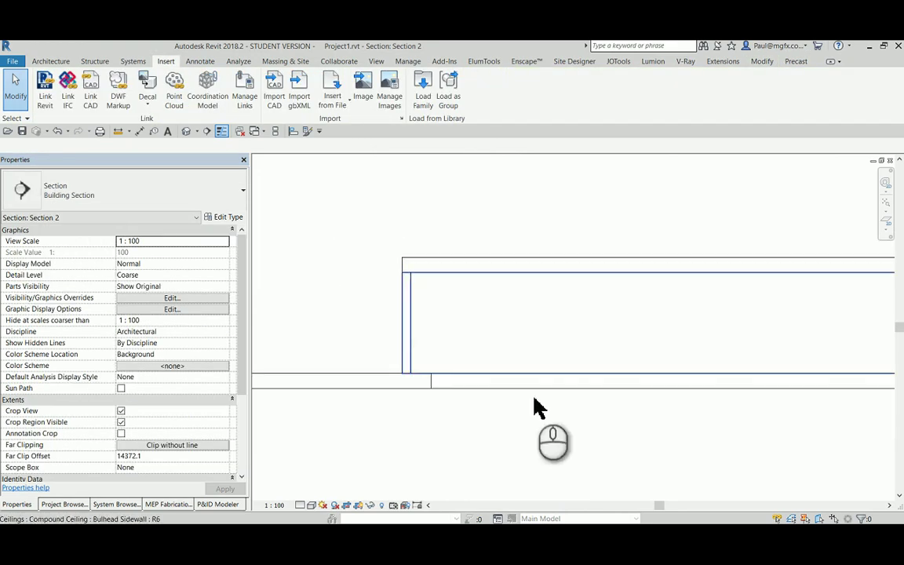
pyautogui.scroll(2, 332, 332)
pyautogui.scroll(-1, 342, 340)
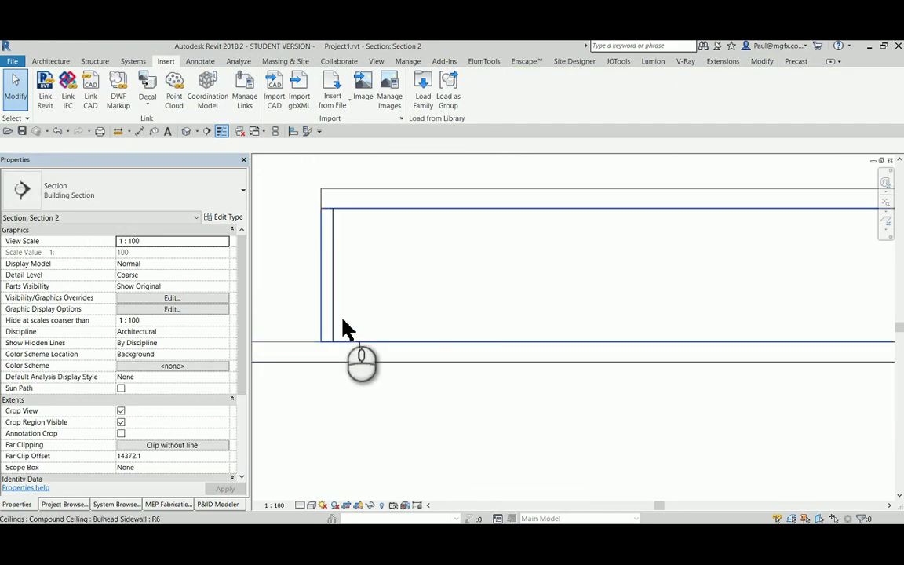
# - Maximize the CAMERA_1 view and zoom it to fit the crop region
pyautogui.click(276, 131)
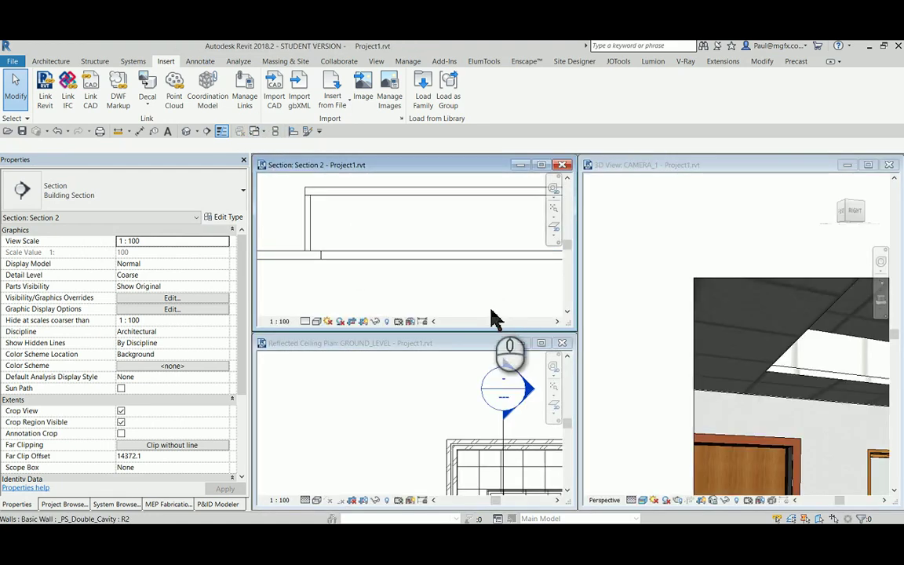
pyautogui.scroll(-3, 772, 363)
pyautogui.scroll(4, 760, 373)
pyautogui.scroll(-2, 749, 247)
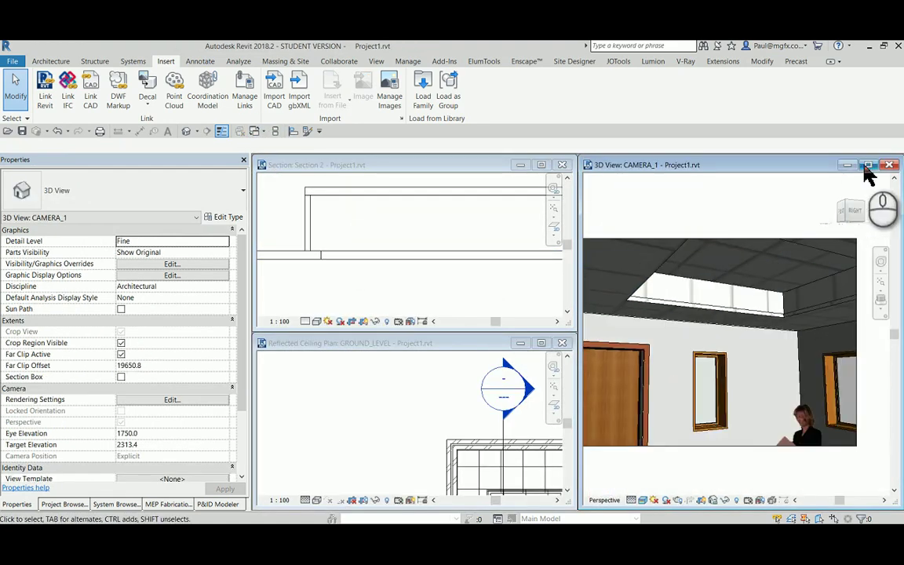
pyautogui.click(867, 165)
pyautogui.scroll(-2, 529, 329)
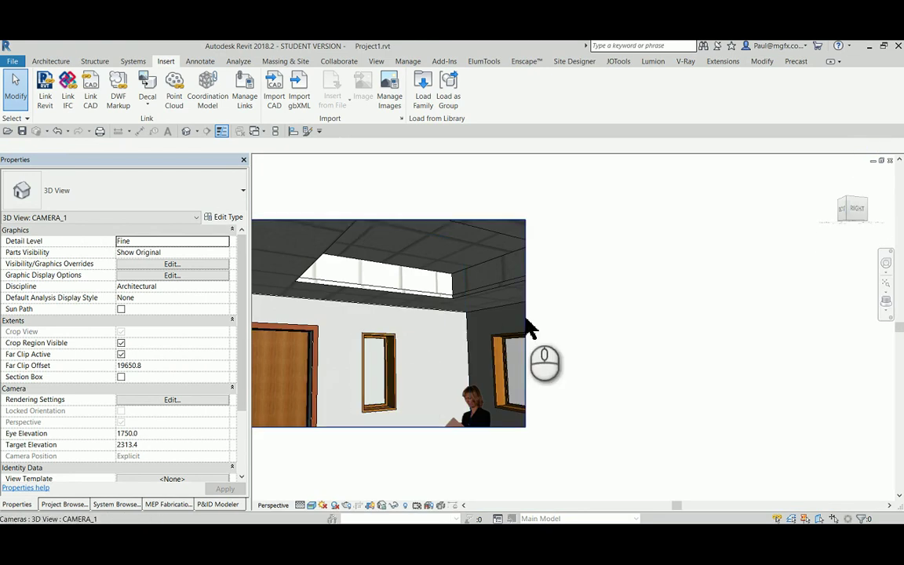
pyautogui.click(610, 266)
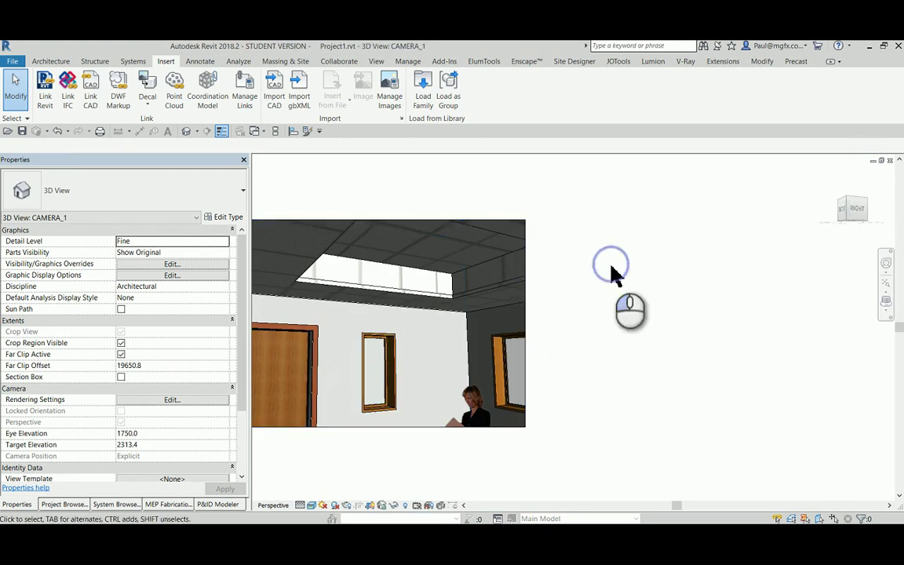
pyautogui.click(890, 291)
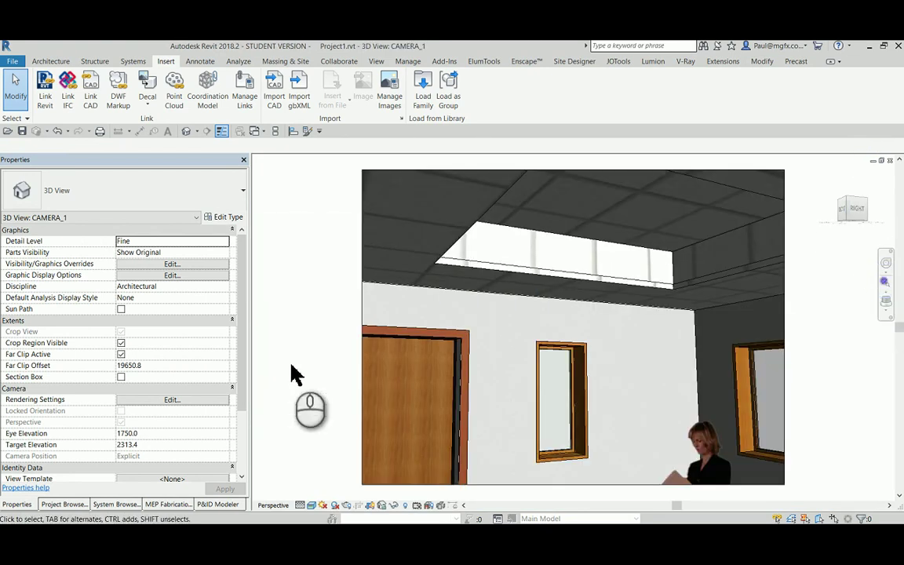
pyautogui.scroll(-2, 741, 321)
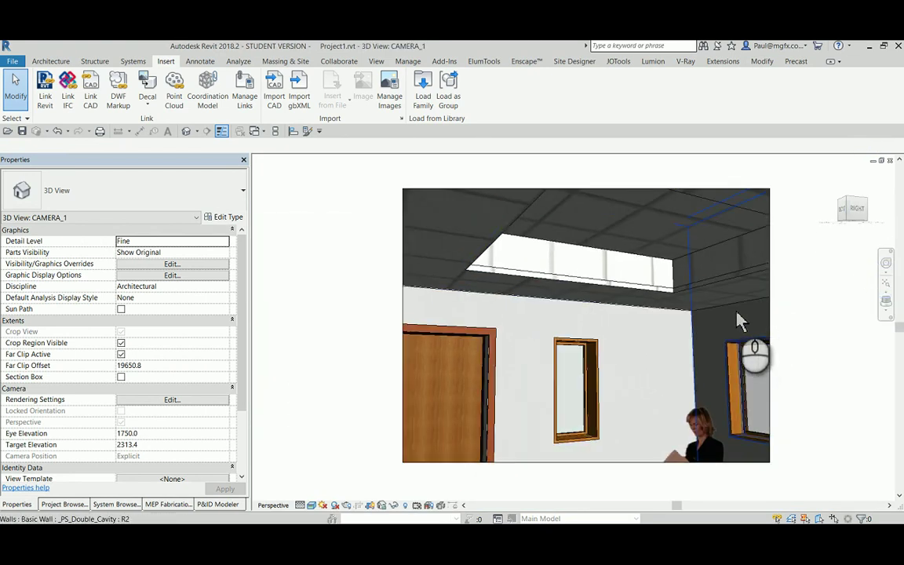
# - Walk the camera toward the bulkhead and select the sidewall ceiling to check its properties
pyautogui.click(889, 268)
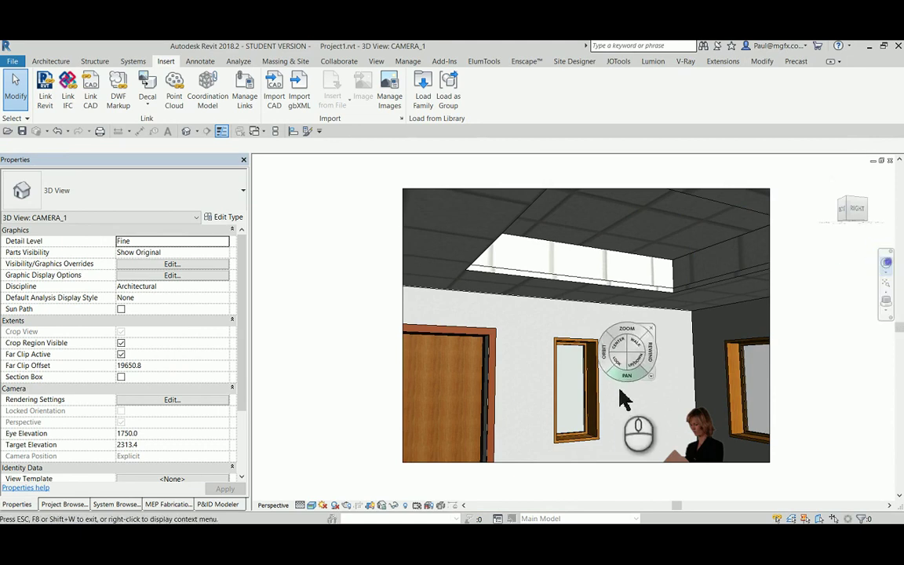
pyautogui.moveTo(623, 424); pyautogui.dragTo(518, 289)
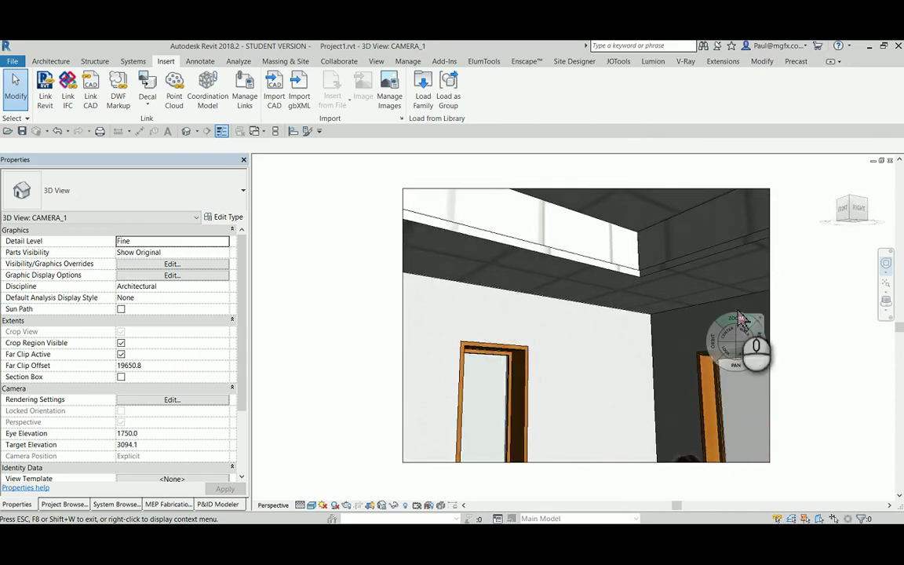
pyautogui.click(815, 280)
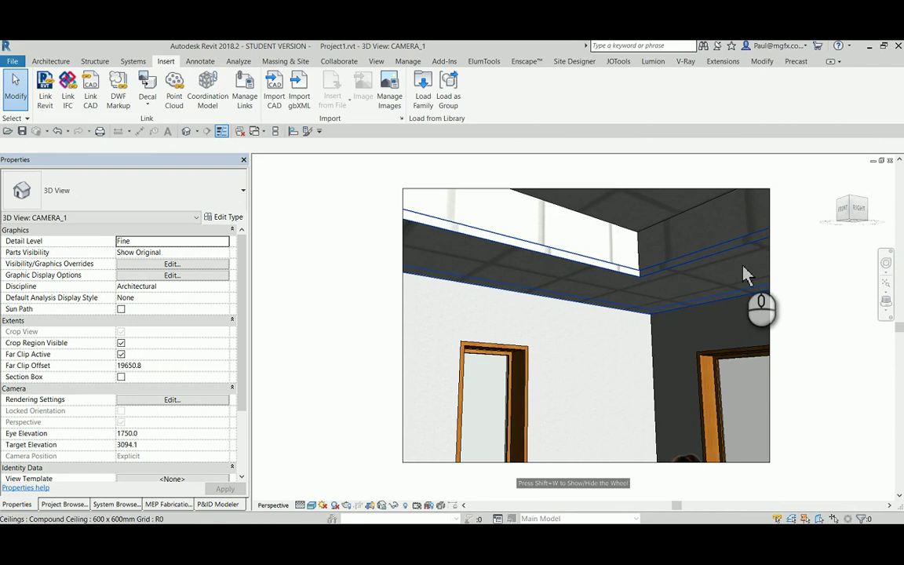
pyautogui.scroll(-2, 572, 345)
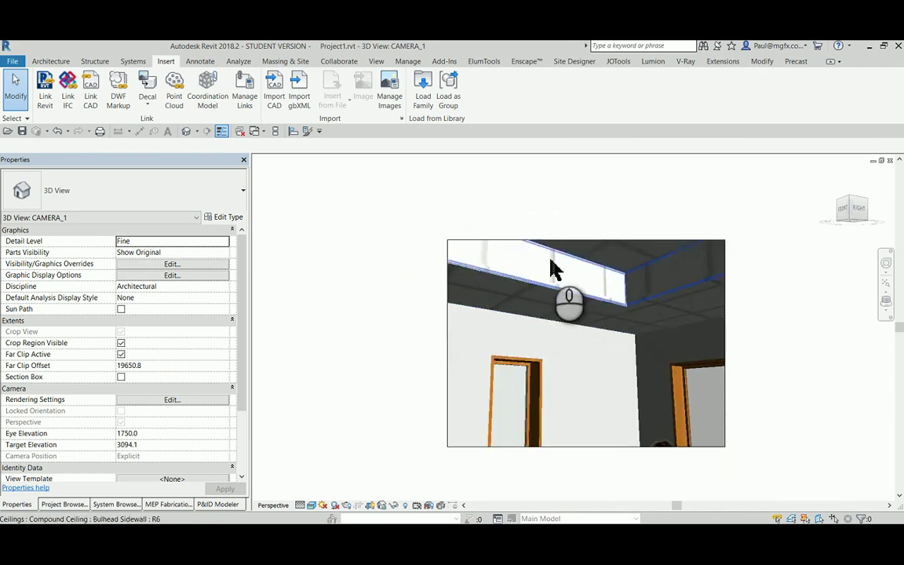
pyautogui.click(549, 259)
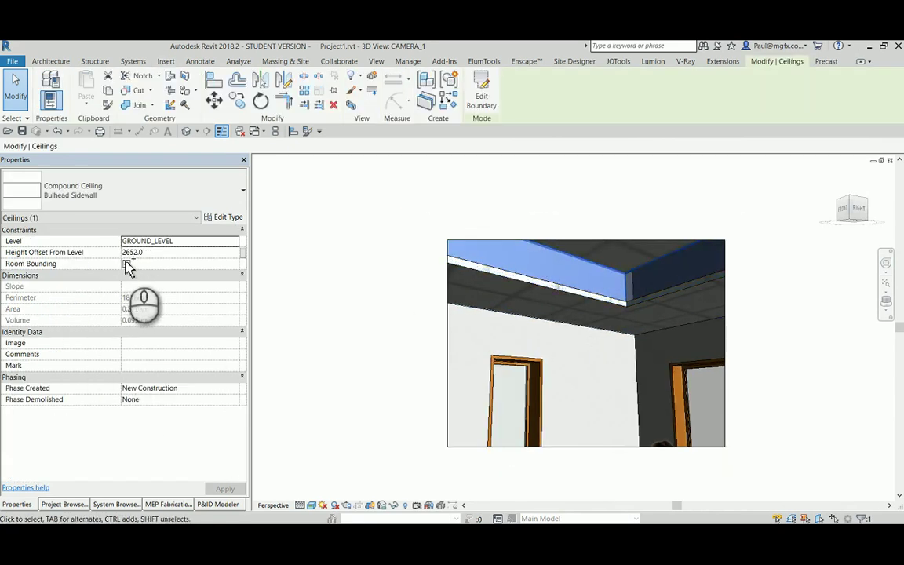
pyautogui.click(665, 205)
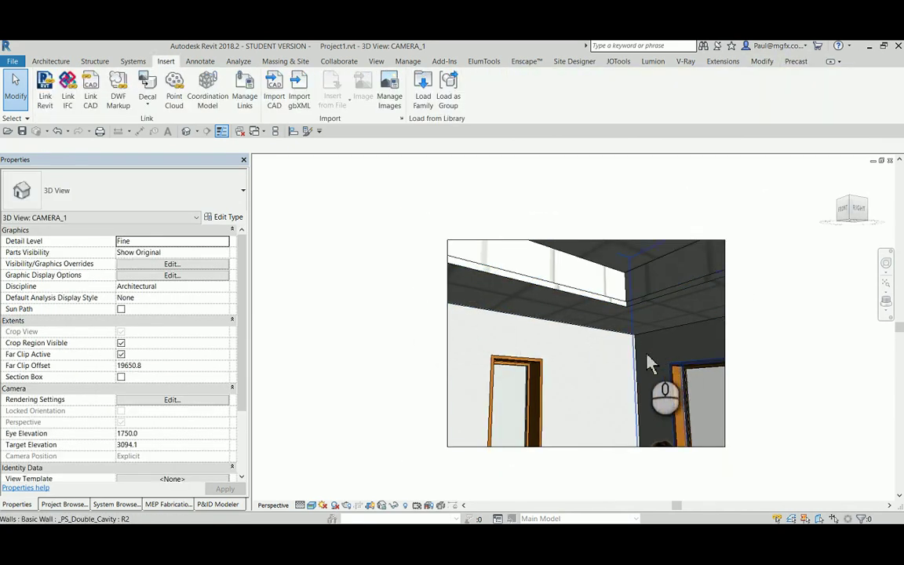
pyautogui.scroll(3, 691, 329)
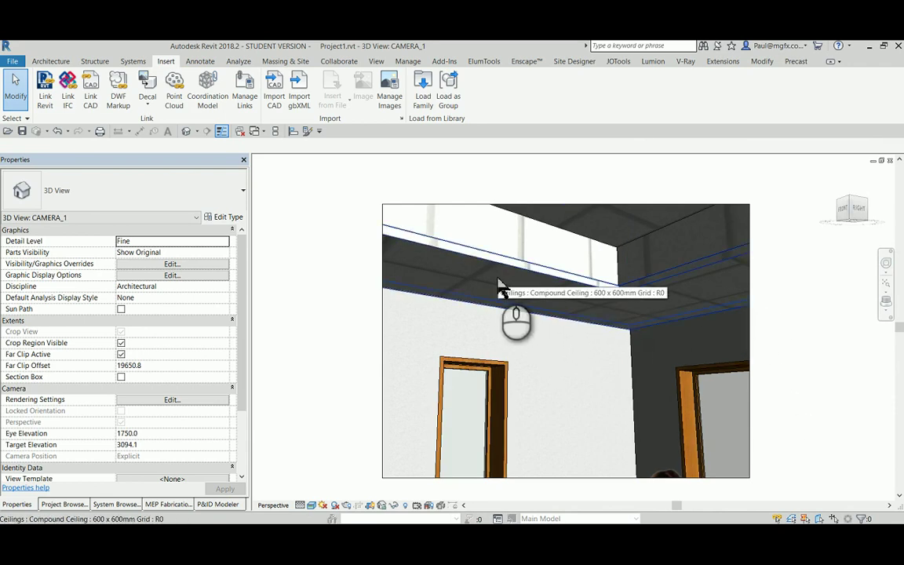
# - Open the GROUND_LEVEL floor plan from the Project Browser
pyautogui.click(85, 504)
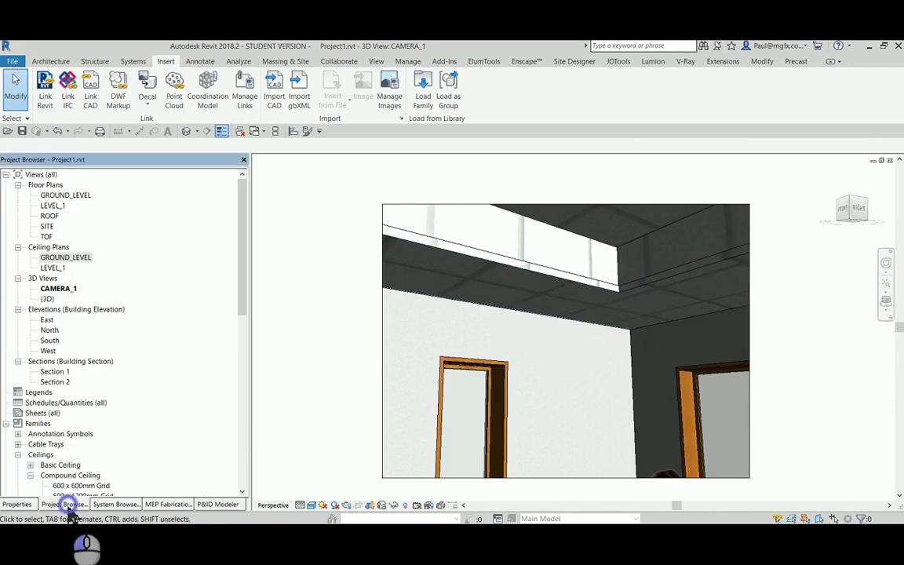
pyautogui.doubleClick(72, 195)
pyautogui.scroll(5, 589, 313)
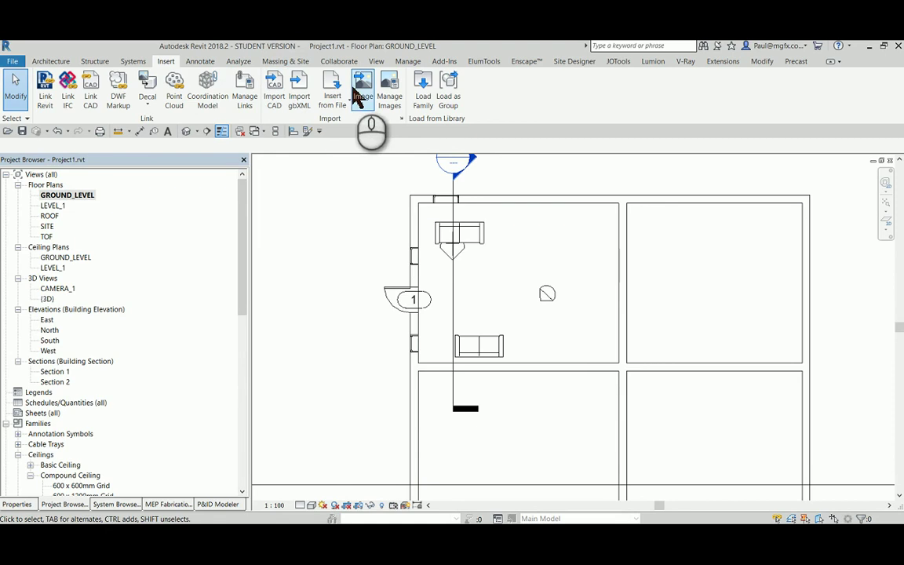
# - Place an untagged space in the upper-left room with upper limit LEVEL_1 and offset 0
pyautogui.click(236, 62)
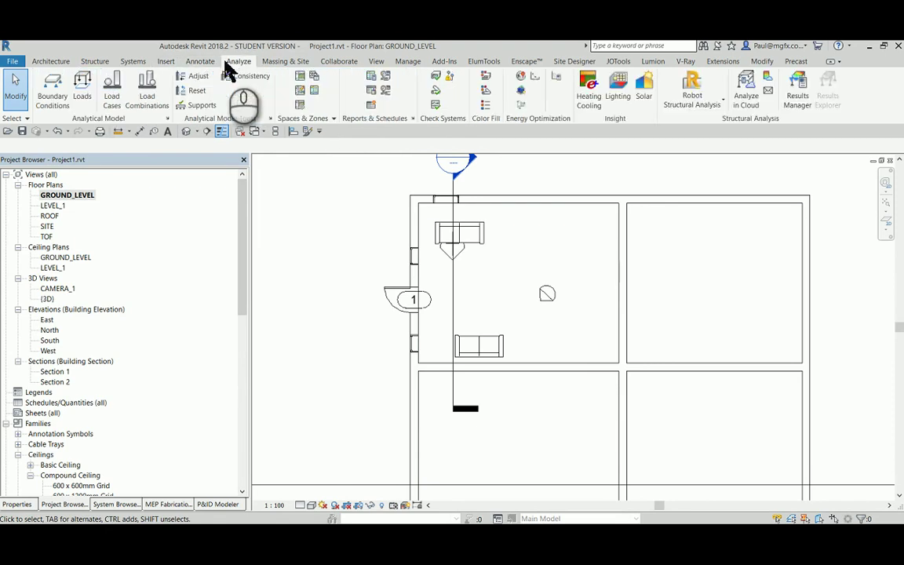
pyautogui.click(300, 78)
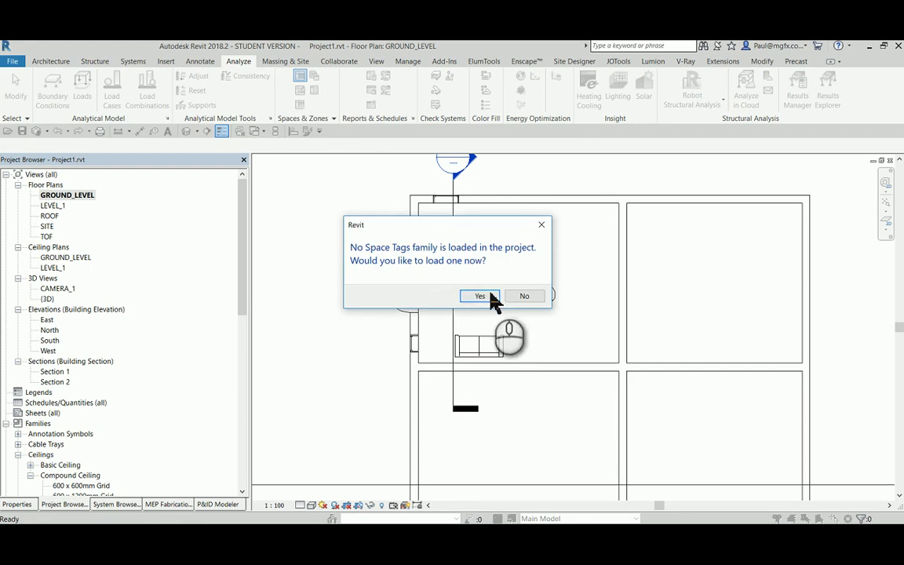
pyautogui.click(523, 296)
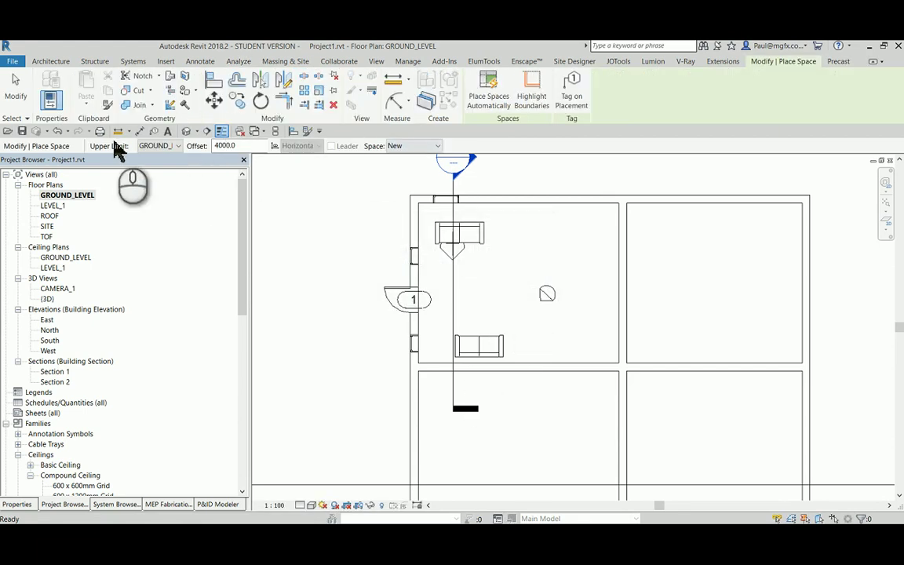
pyautogui.click(179, 147)
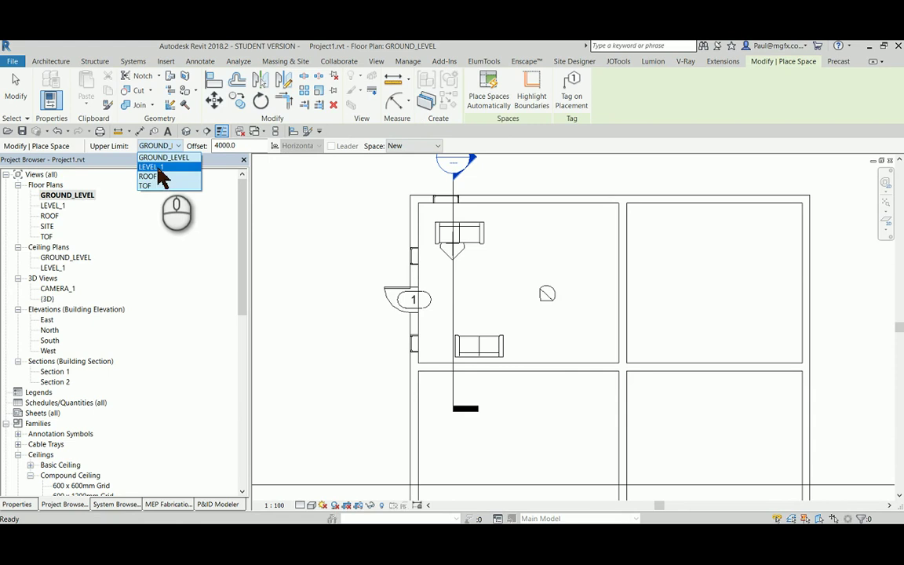
pyautogui.click(157, 167)
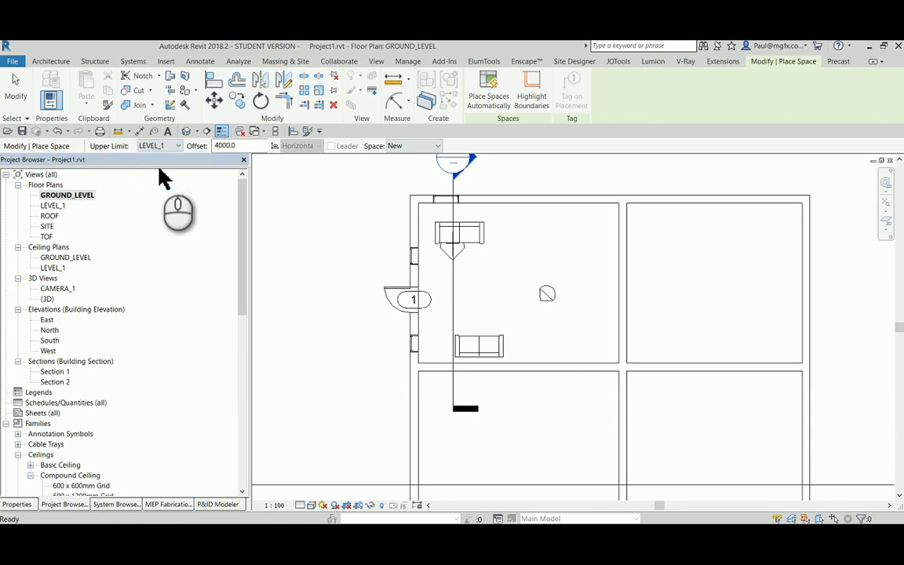
pyautogui.doubleClick(239, 146)
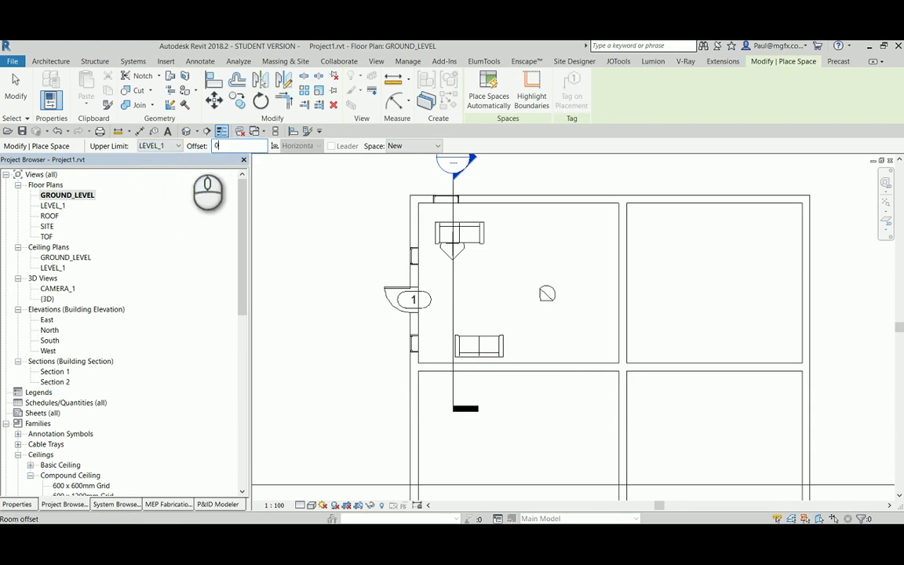
pyautogui.click(516, 297)
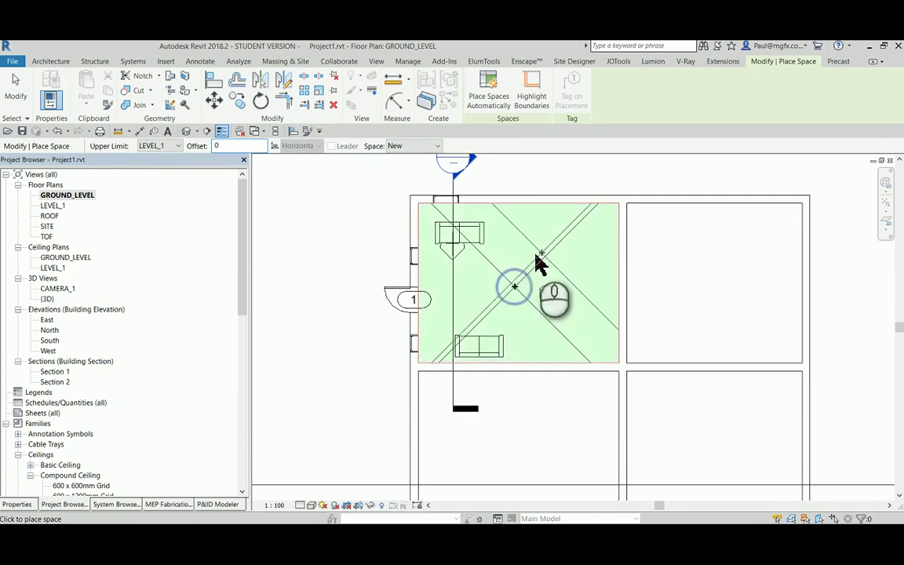
pyautogui.scroll(2, 525, 266)
# - Turn on the Spaces Interior and Reference subcategories in the GROUND_LEVEL visibility settings
pyautogui.press('Escape')
pyautogui.press('Escape')
pyautogui.scroll(1, 359, 345)
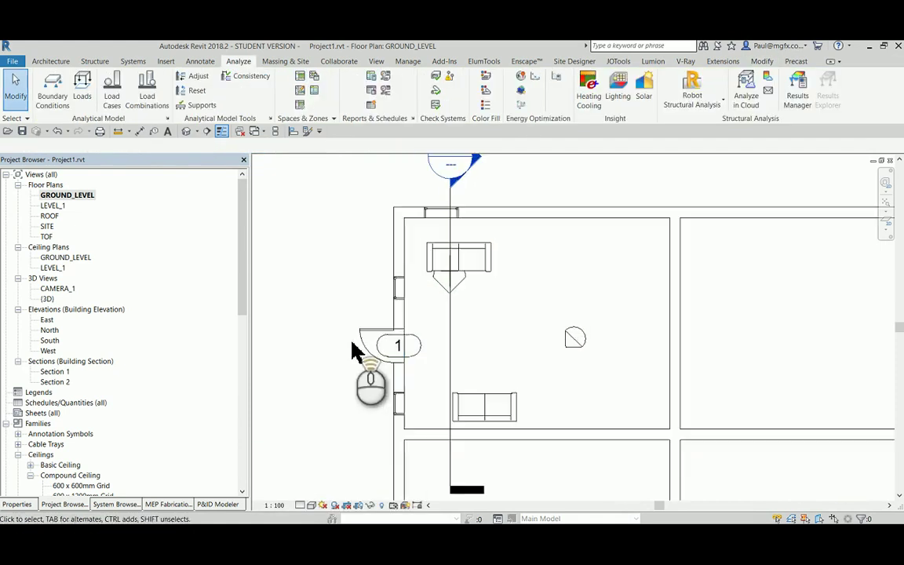
pyautogui.press('v')
pyautogui.press('v')
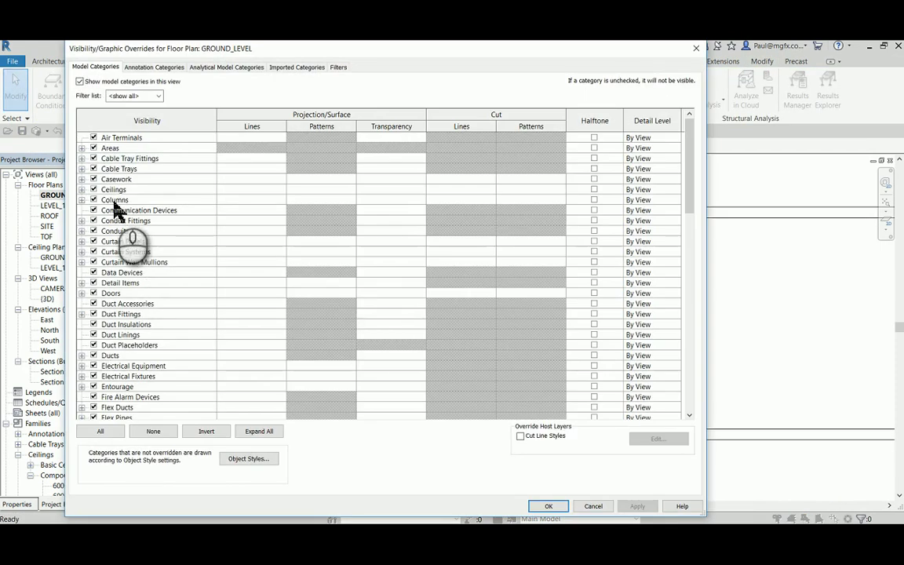
pyautogui.scroll(-10, 142, 296)
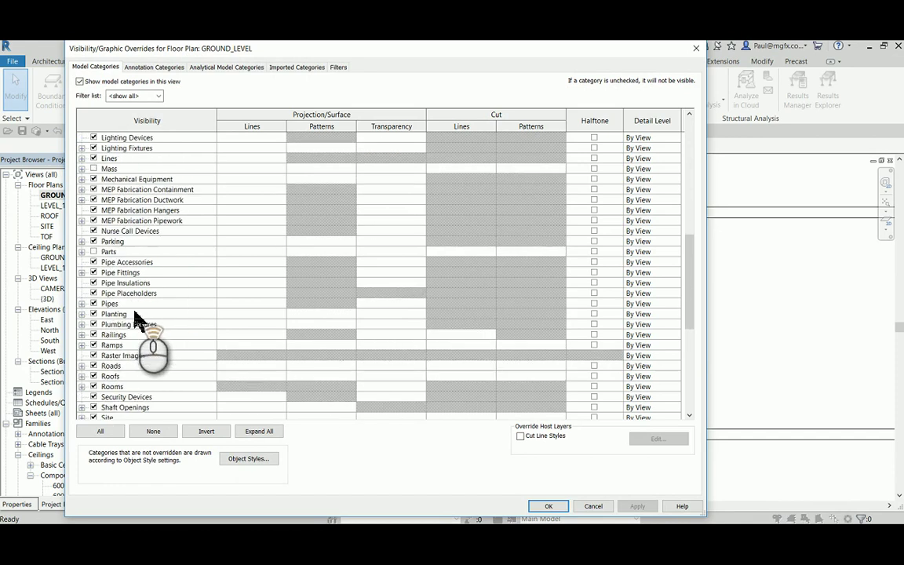
pyautogui.scroll(3, 135, 318)
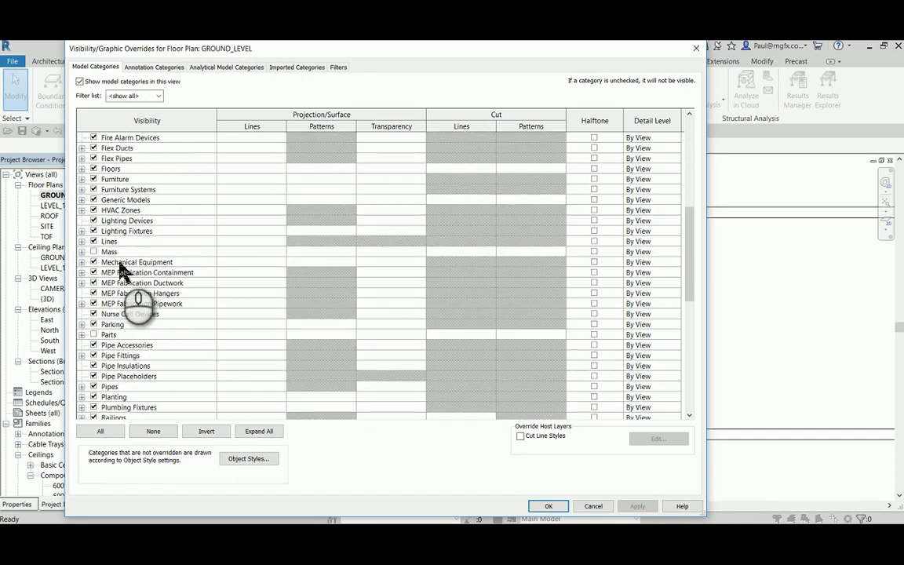
pyautogui.scroll(-7, 117, 278)
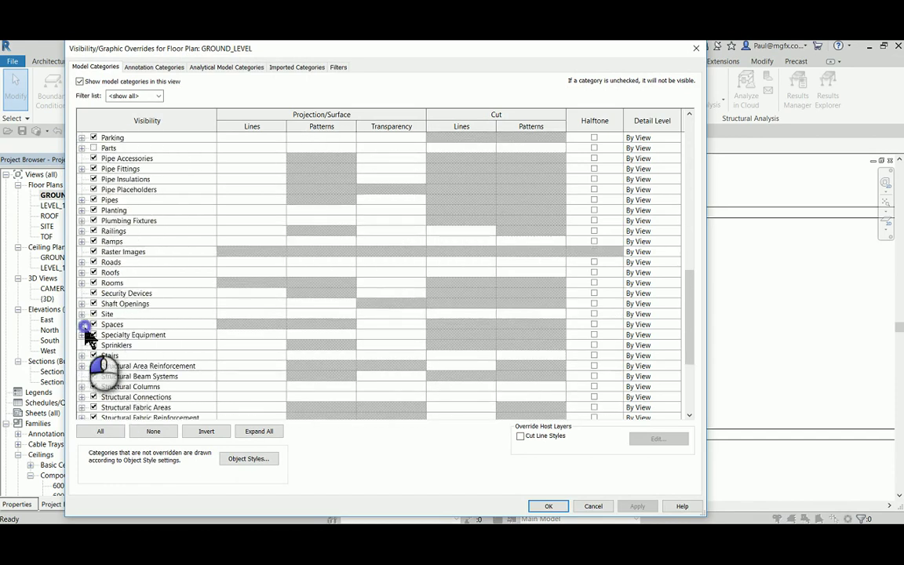
pyautogui.click(82, 324)
pyautogui.click(111, 355)
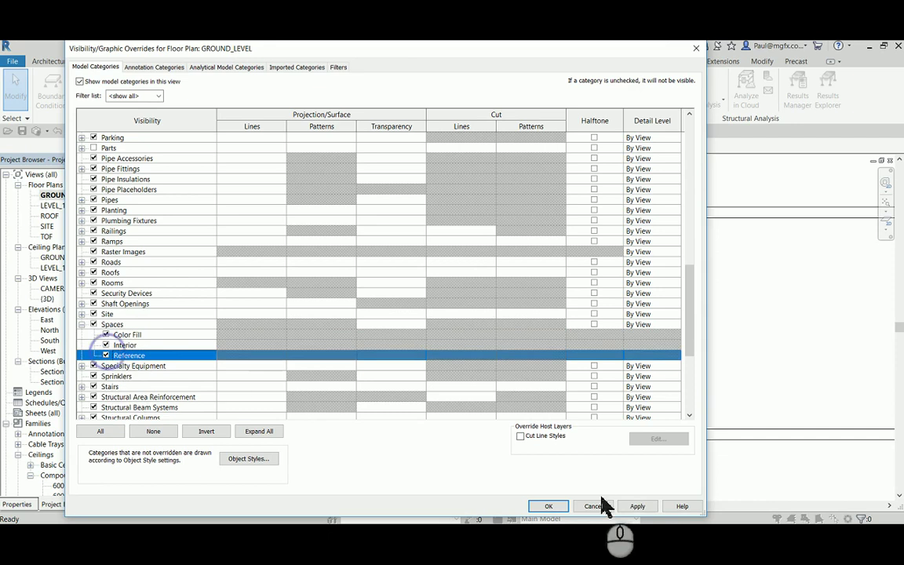
pyautogui.click(548, 505)
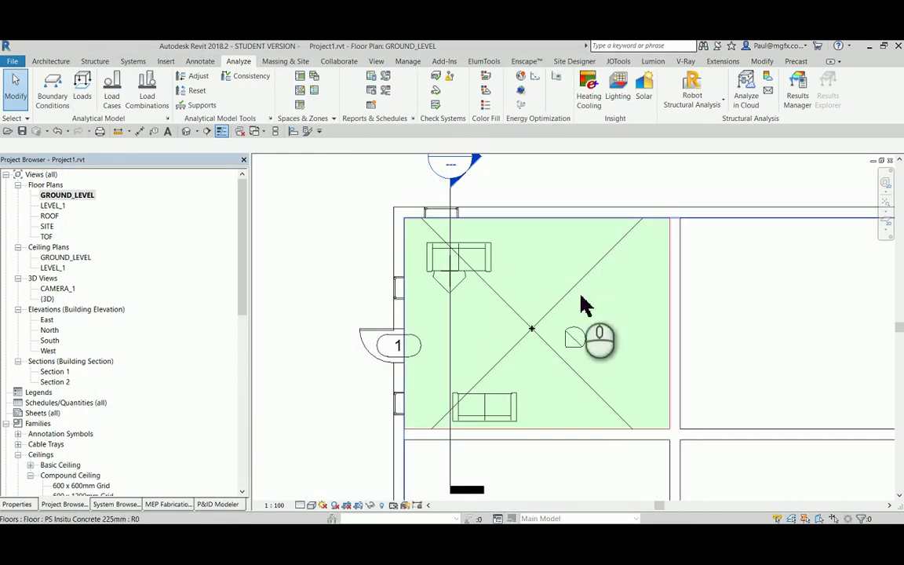
# - Open the Section 2 view from its section head
pyautogui.doubleClick(477, 165)
pyautogui.scroll(-3, 460, 288)
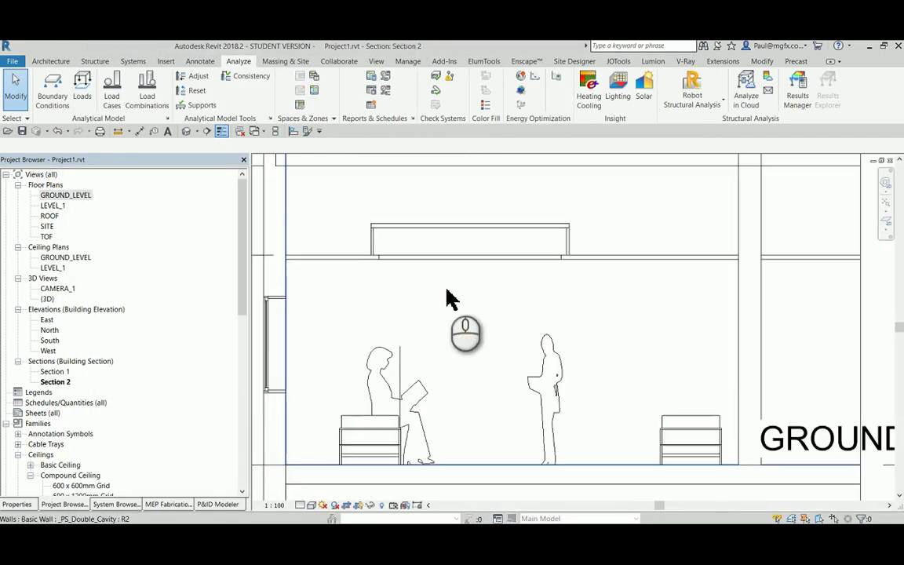
pyautogui.scroll(1, 462, 317)
pyautogui.scroll(-1, 473, 328)
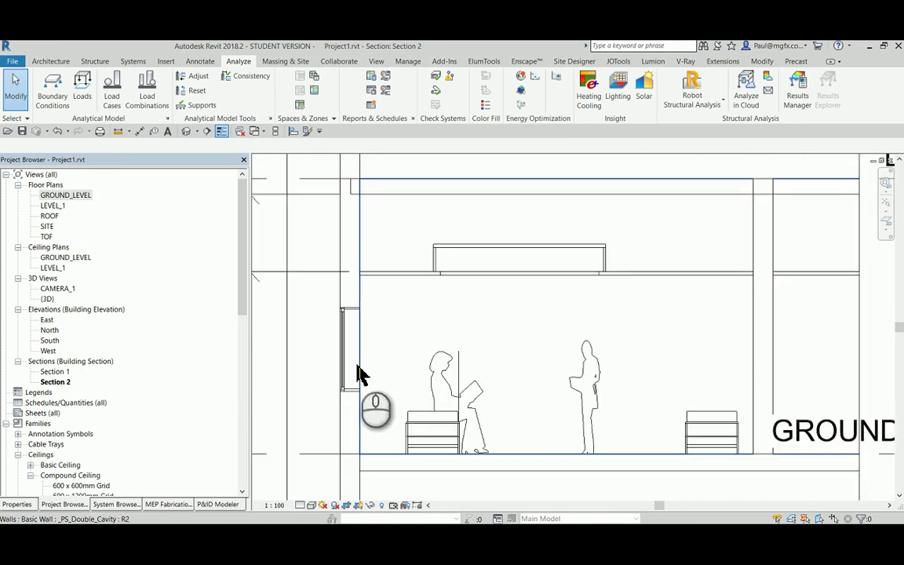
# - Turn on the Spaces Interior and Reference subcategories in Section 2's visibility settings
pyautogui.press('v')
pyautogui.press('v')
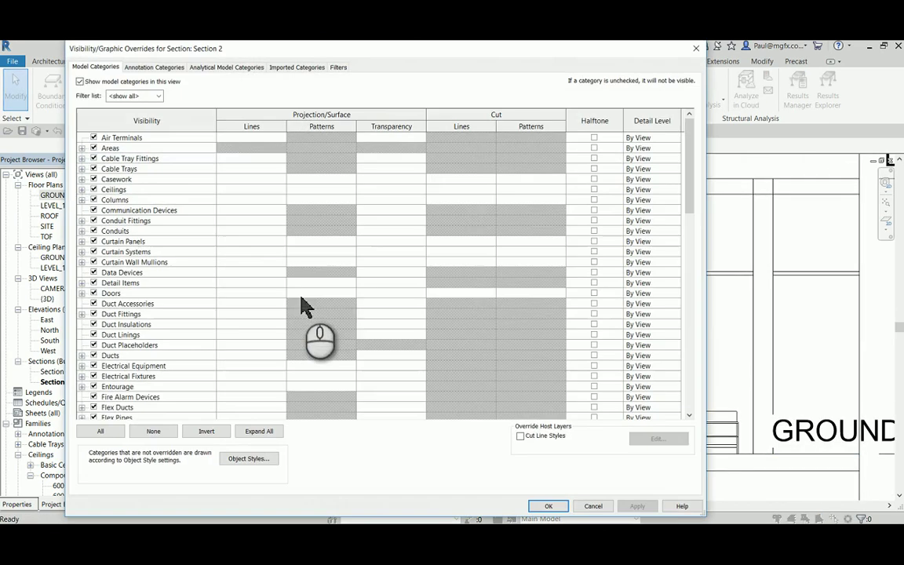
pyautogui.moveTo(691, 167); pyautogui.dragTo(687, 353)
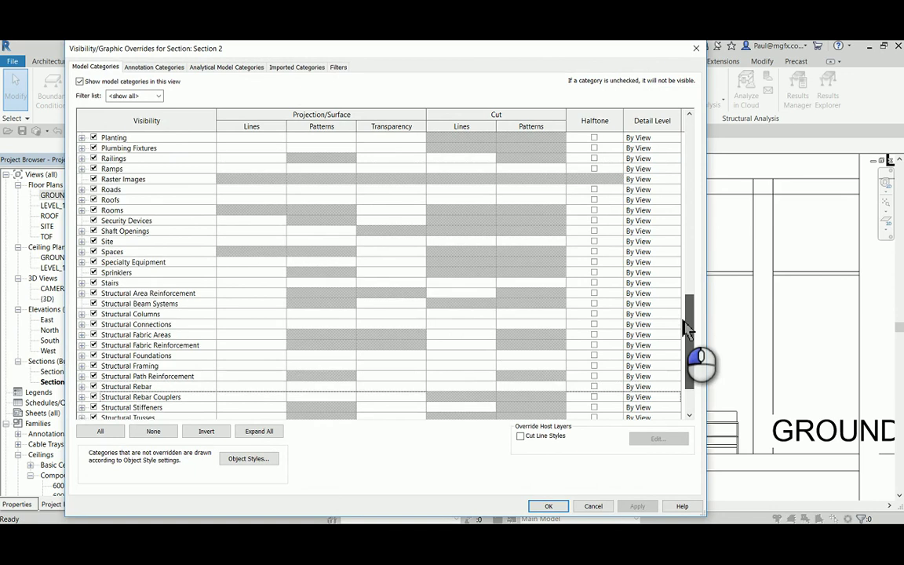
pyautogui.click(81, 251)
pyautogui.click(106, 273)
pyautogui.click(106, 282)
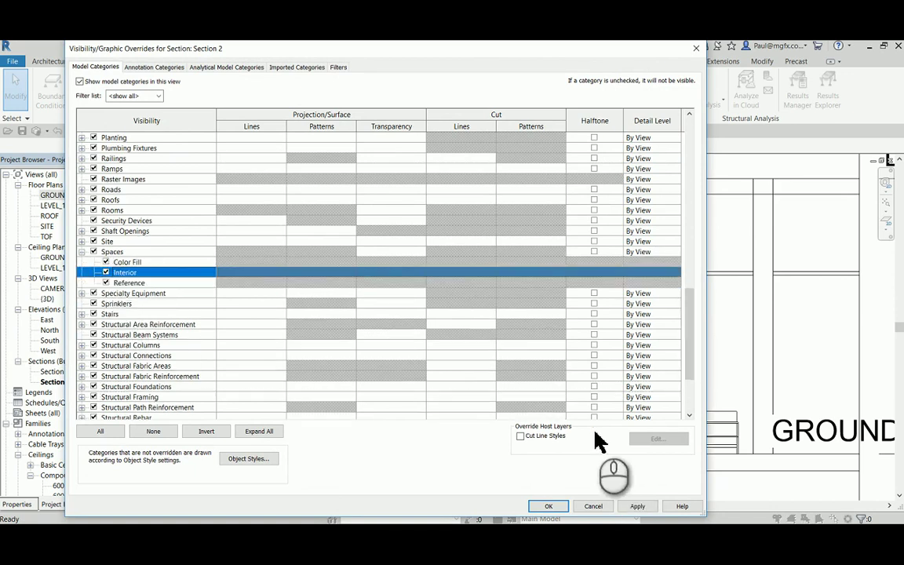
pyautogui.click(545, 505)
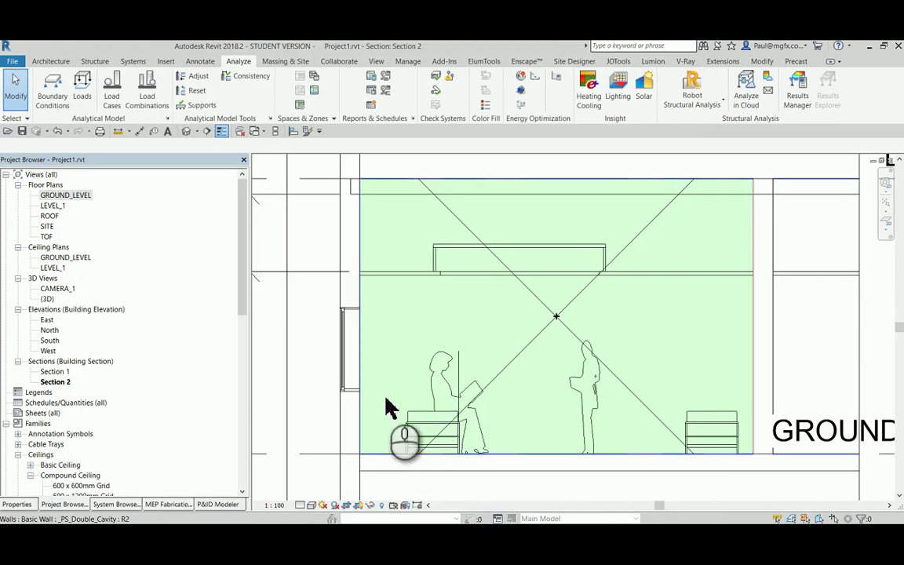
pyautogui.scroll(4, 409, 327)
pyautogui.scroll(-2, 396, 306)
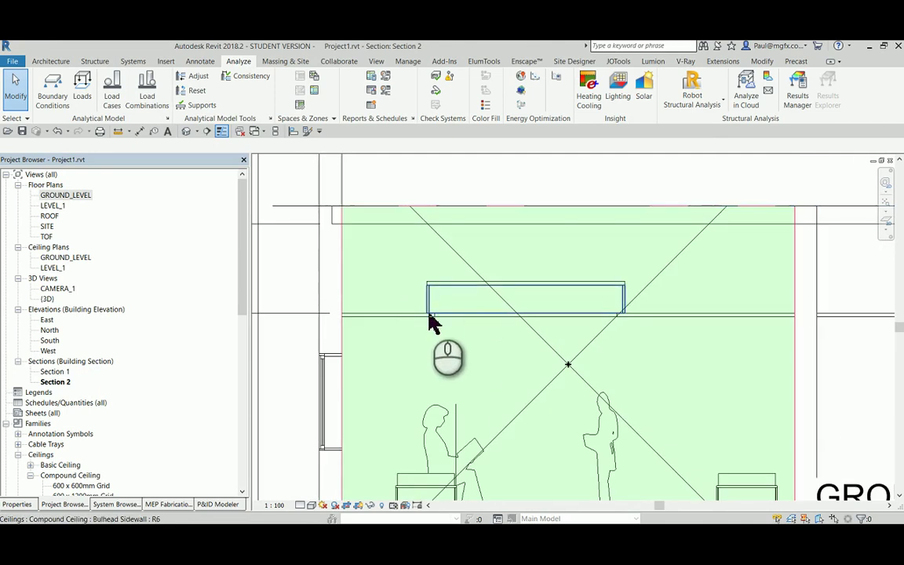
pyautogui.scroll(4, 430, 324)
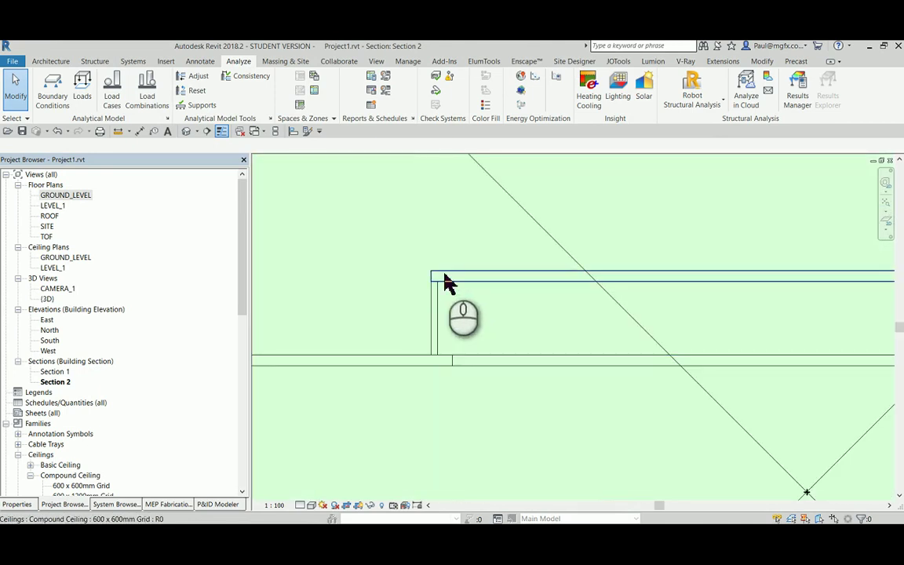
pyautogui.scroll(-2, 447, 290)
pyautogui.scroll(2, 451, 290)
pyautogui.click(449, 280)
pyautogui.scroll(1, 444, 280)
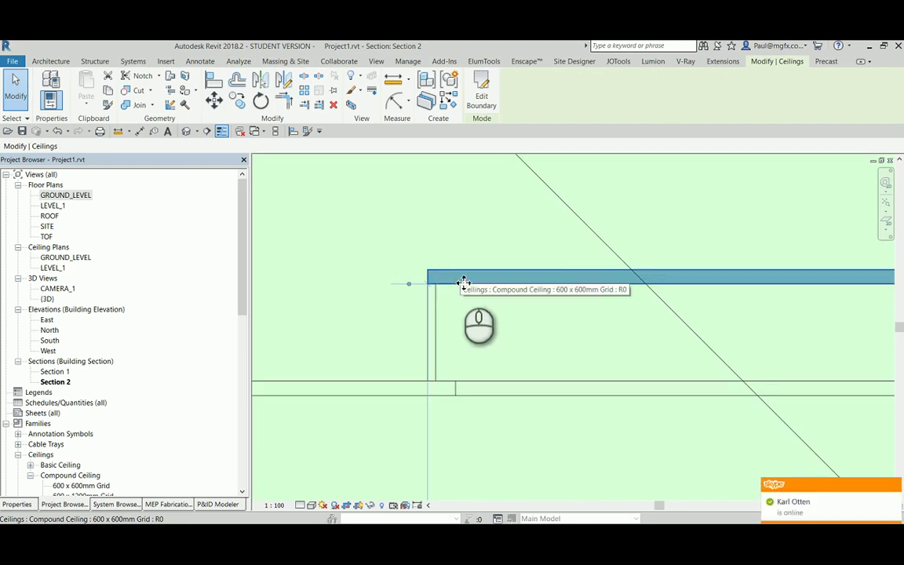
pyautogui.scroll(-2, 463, 282)
pyautogui.click(406, 269)
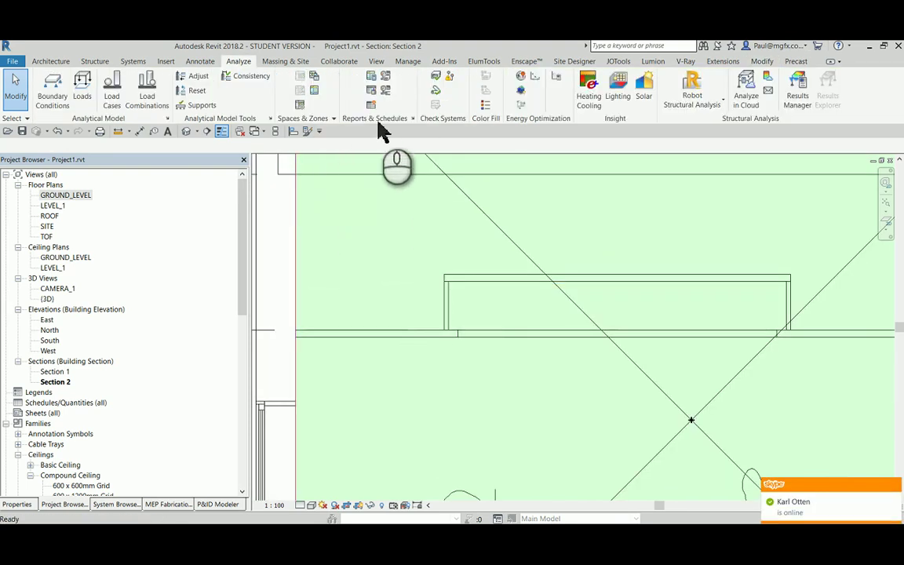
# - Set Area and Volume Computations to compute Areas and Volumes
pyautogui.click(322, 119)
pyautogui.click(329, 149)
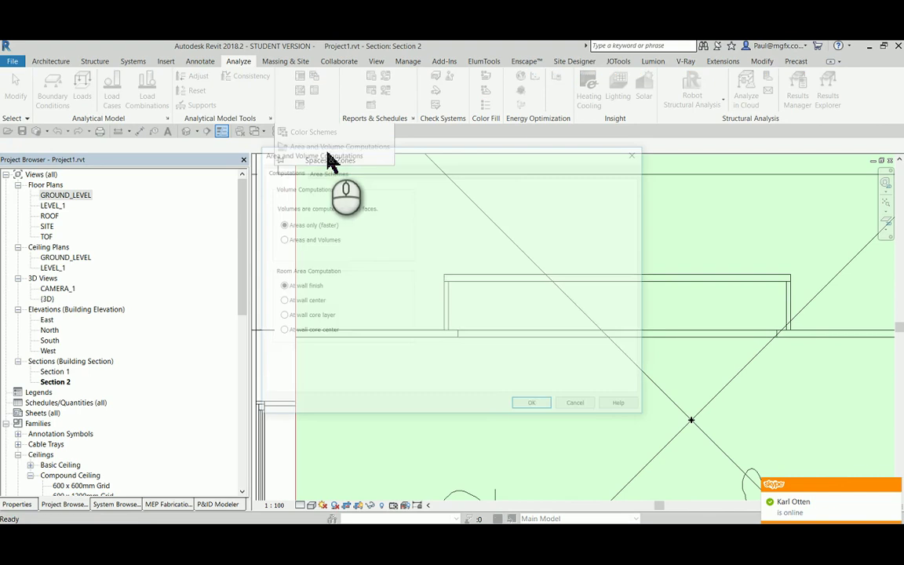
pyautogui.click(287, 238)
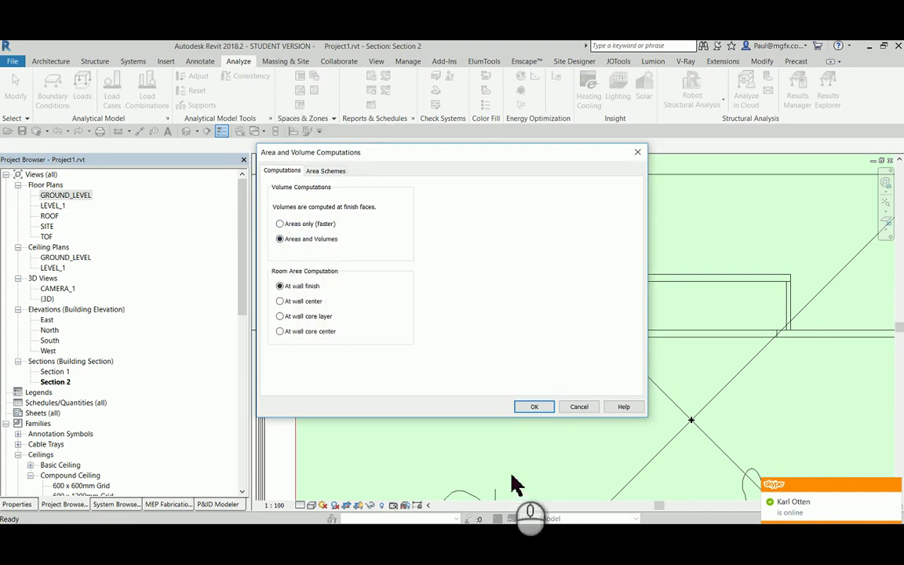
pyautogui.click(534, 406)
pyautogui.scroll(-3, 403, 317)
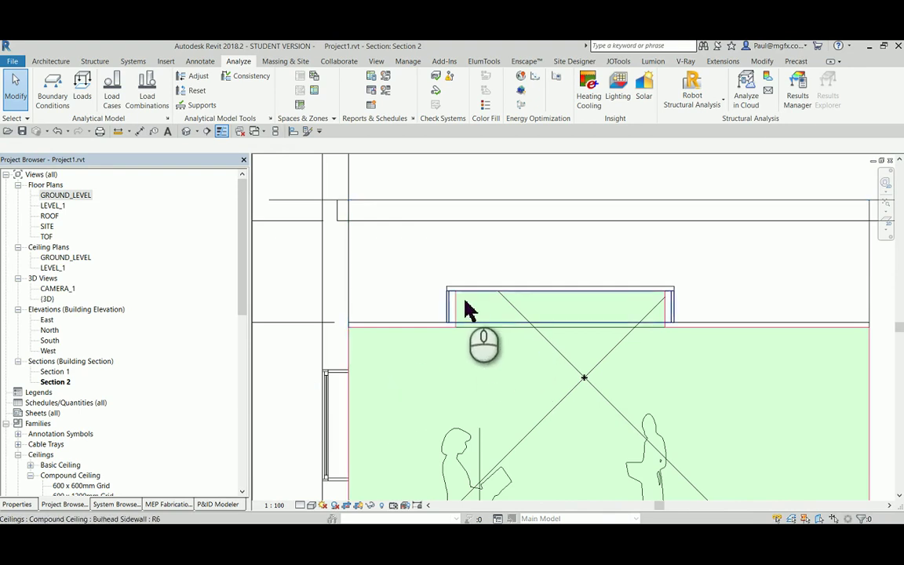
pyautogui.scroll(4, 444, 322)
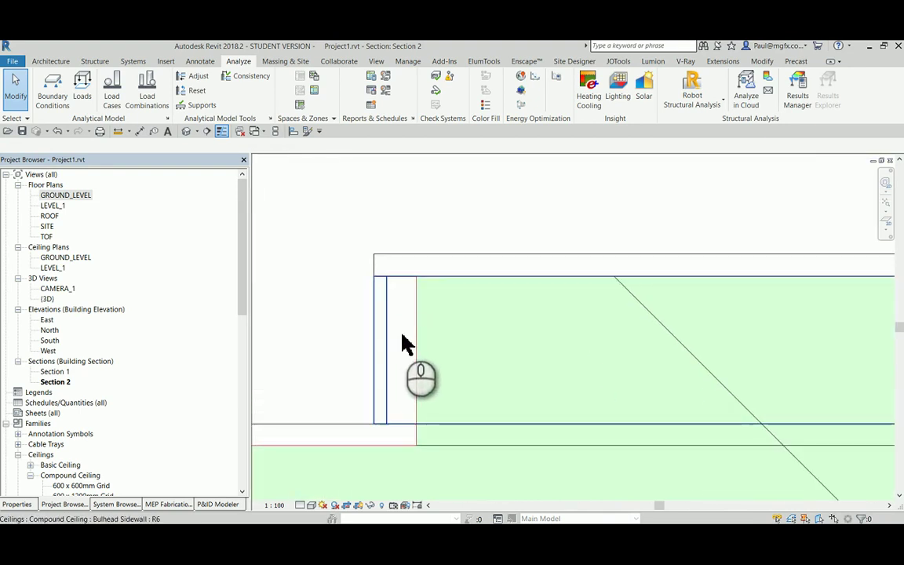
pyautogui.scroll(-3, 413, 333)
pyautogui.scroll(-5, 433, 280)
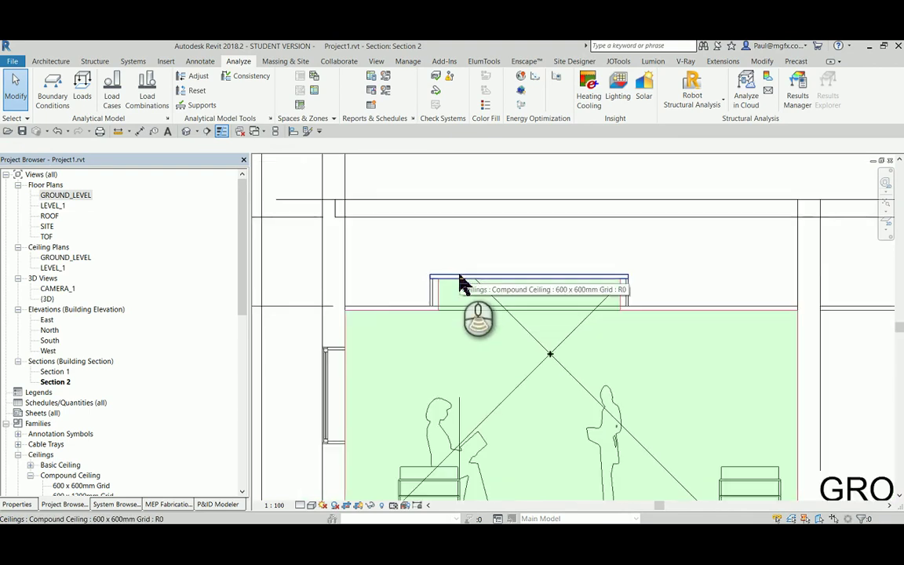
pyautogui.scroll(-1, 440, 475)
pyautogui.scroll(1, 438, 473)
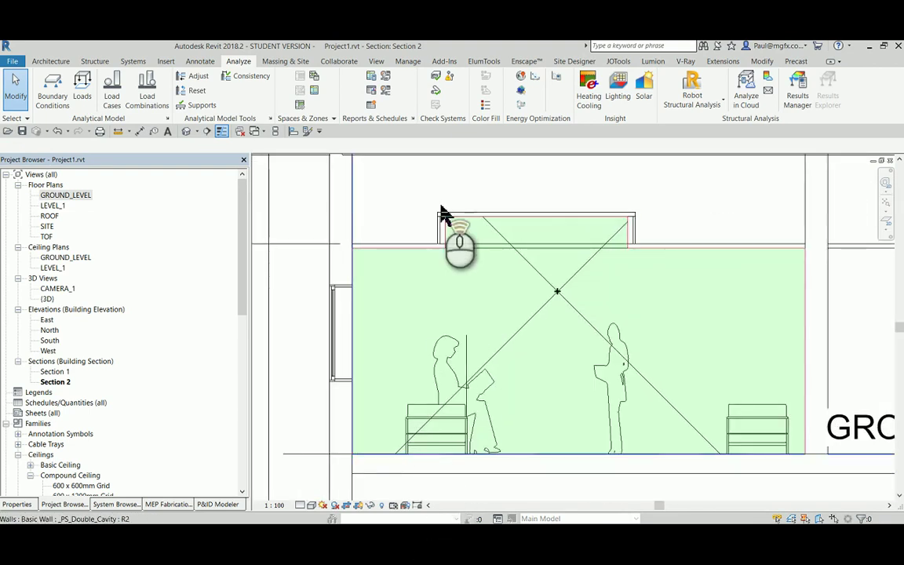
pyautogui.scroll(4, 444, 204)
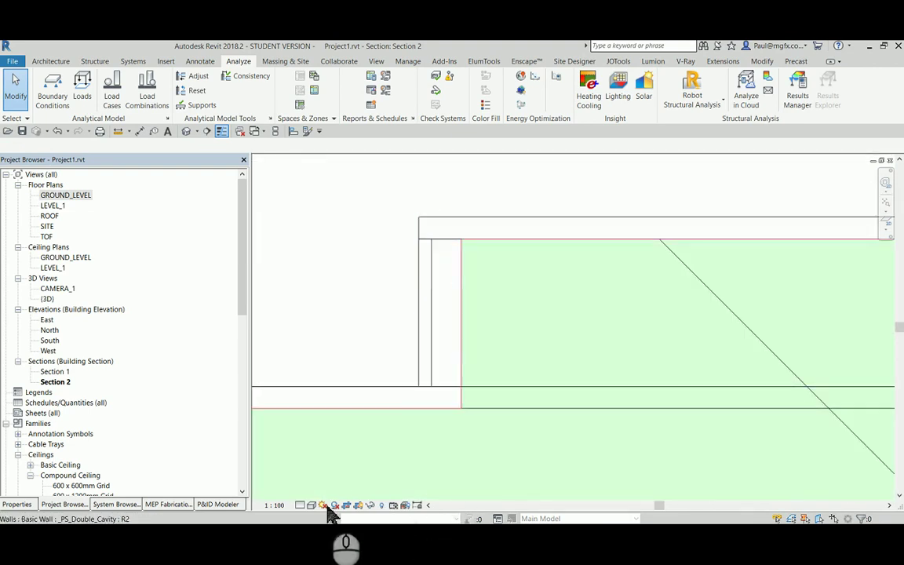
pyautogui.click(322, 505)
pyautogui.click(333, 457)
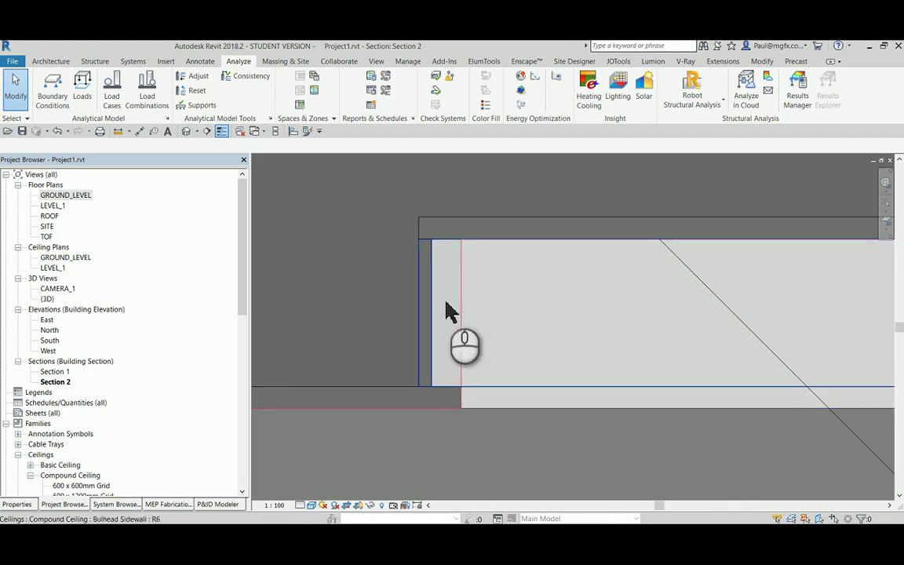
pyautogui.click(312, 506)
pyautogui.click(330, 446)
pyautogui.scroll(-4, 421, 354)
pyautogui.scroll(3, 444, 359)
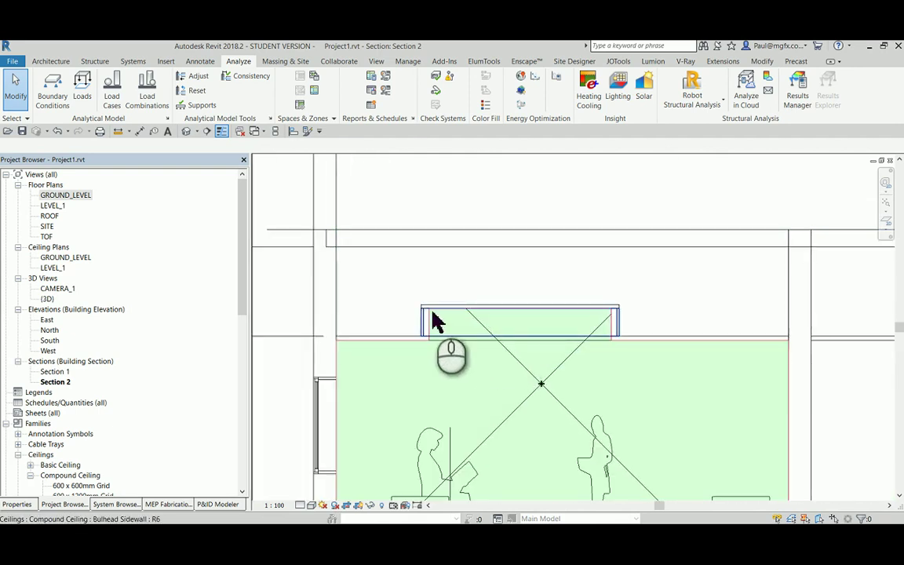
pyautogui.scroll(4, 427, 334)
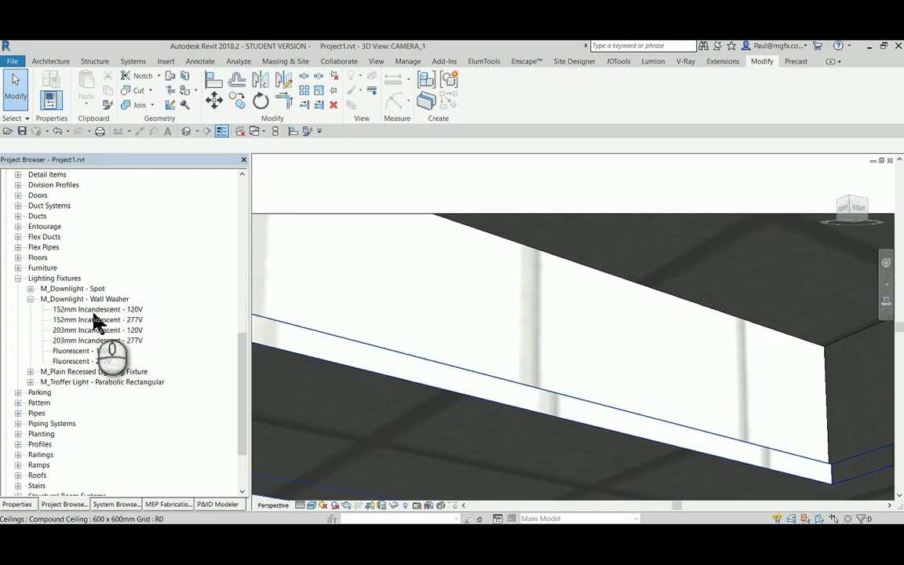
# - Place the M_Downlight - Wall Washer 152mm Incandescent - 120V on the bulkhead face, then select it
pyautogui.moveTo(81, 311); pyautogui.dragTo(482, 312)
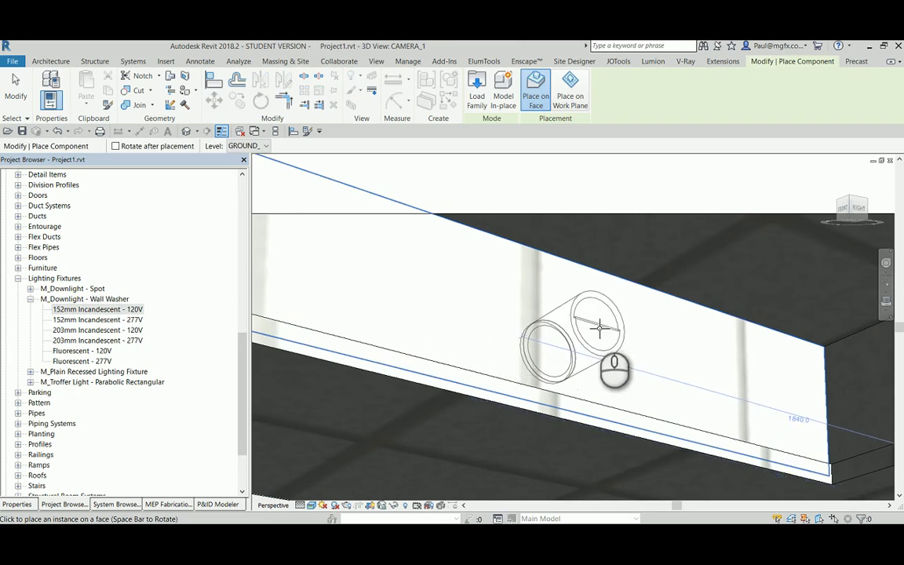
pyautogui.click(587, 329)
pyautogui.scroll(-2, 596, 345)
pyautogui.scroll(3, 588, 329)
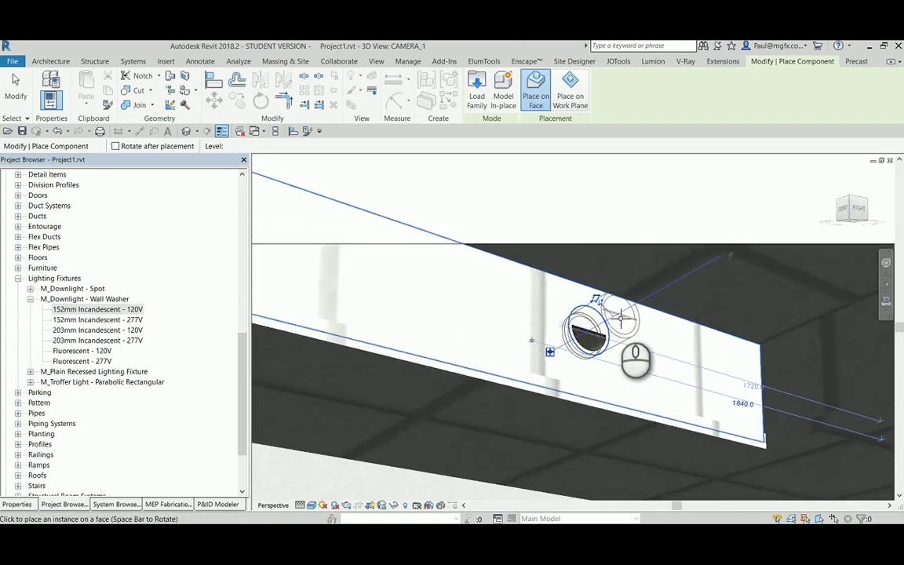
pyautogui.scroll(-2, 666, 313)
pyautogui.press('Escape')
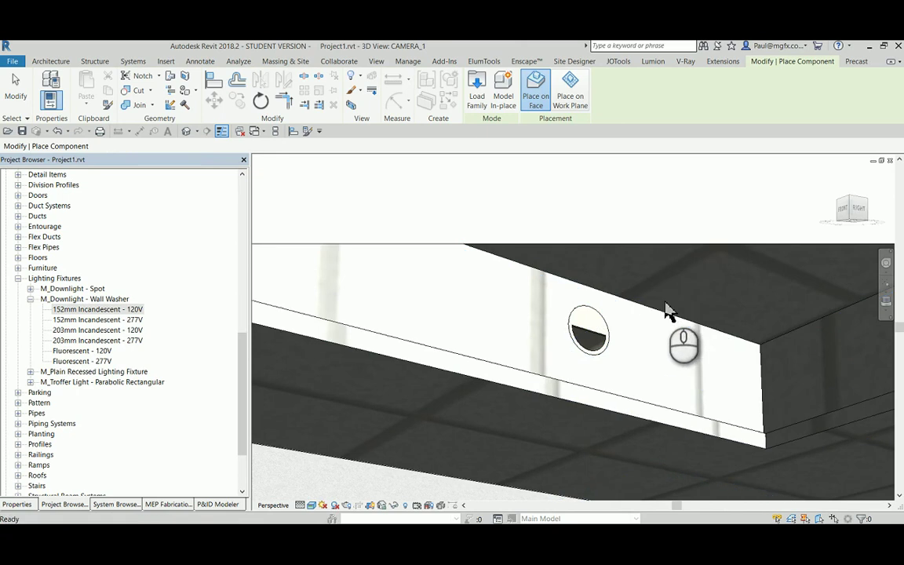
pyautogui.press('Escape')
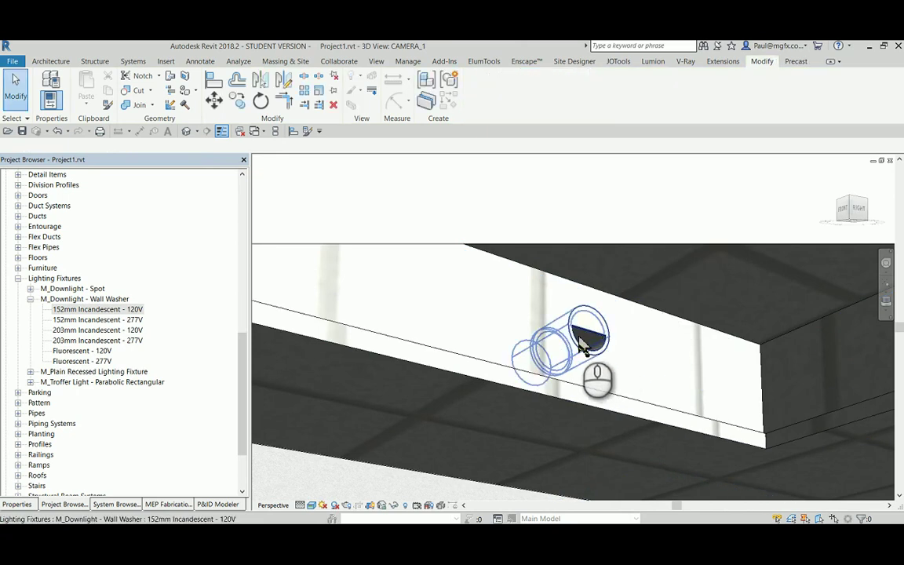
pyautogui.scroll(2, 609, 353)
pyautogui.scroll(-2, 605, 396)
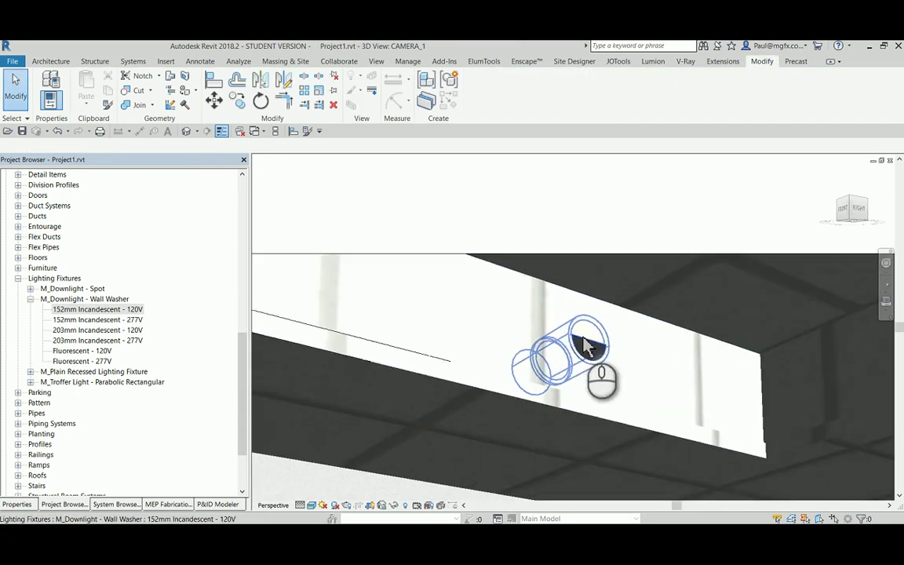
pyautogui.click(597, 334)
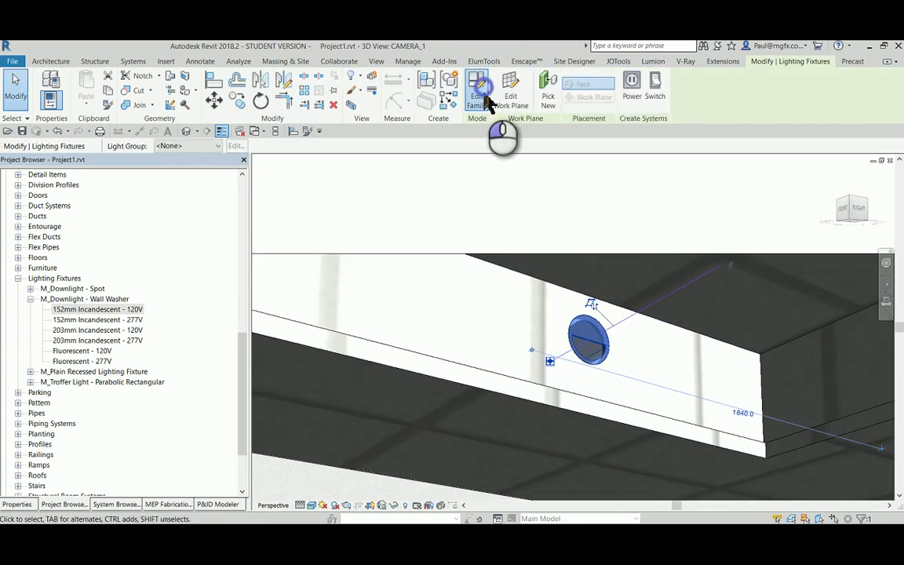
# - Edit the wall-washer family and turn on its Room Calculation Point
pyautogui.click(485, 98)
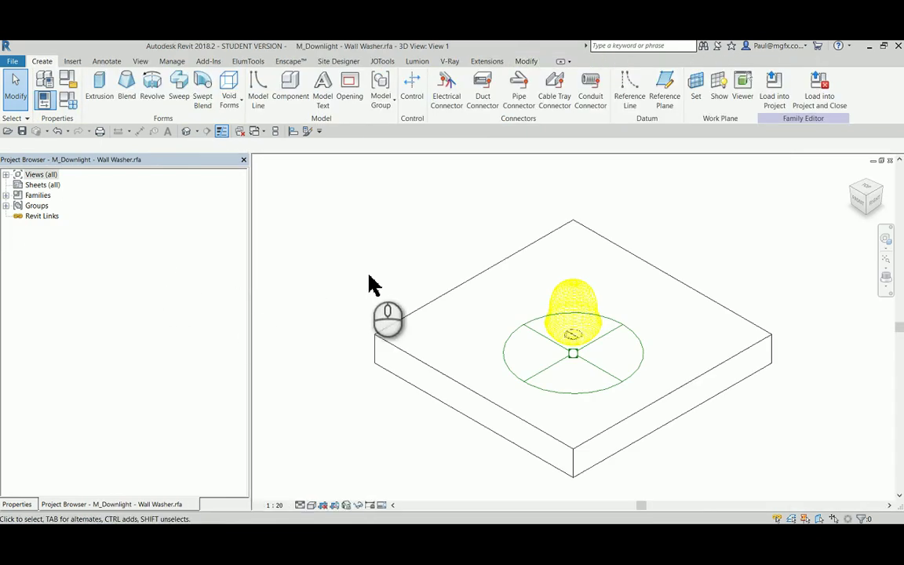
pyautogui.click(17, 505)
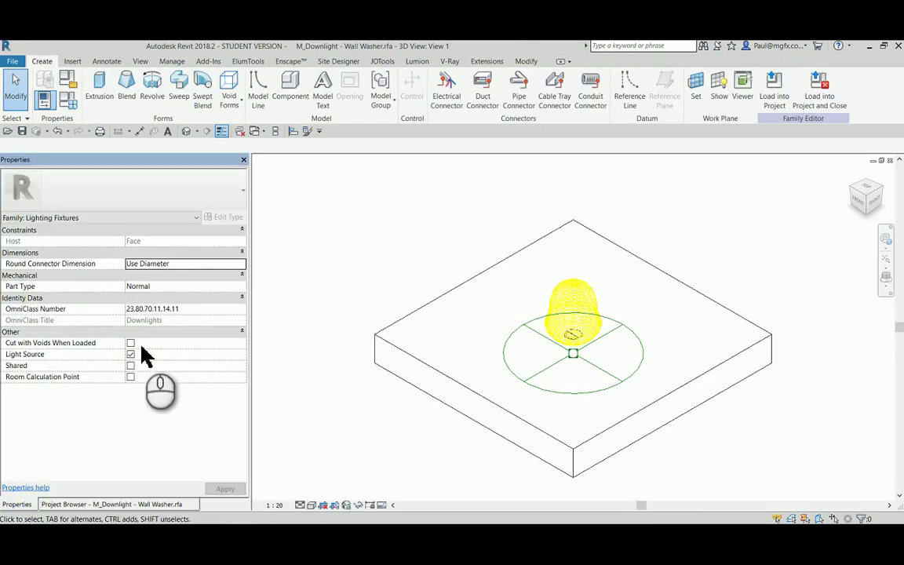
pyautogui.click(131, 377)
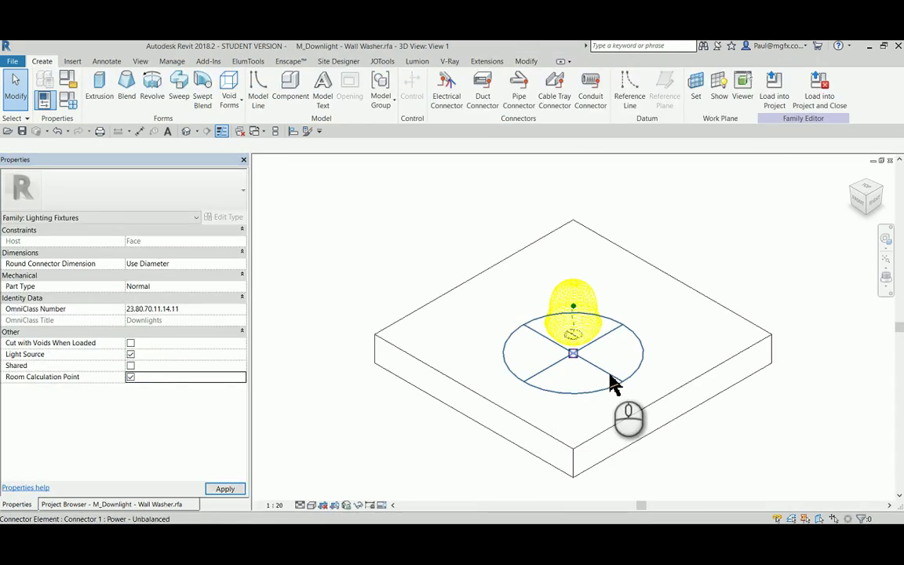
pyautogui.scroll(3, 619, 382)
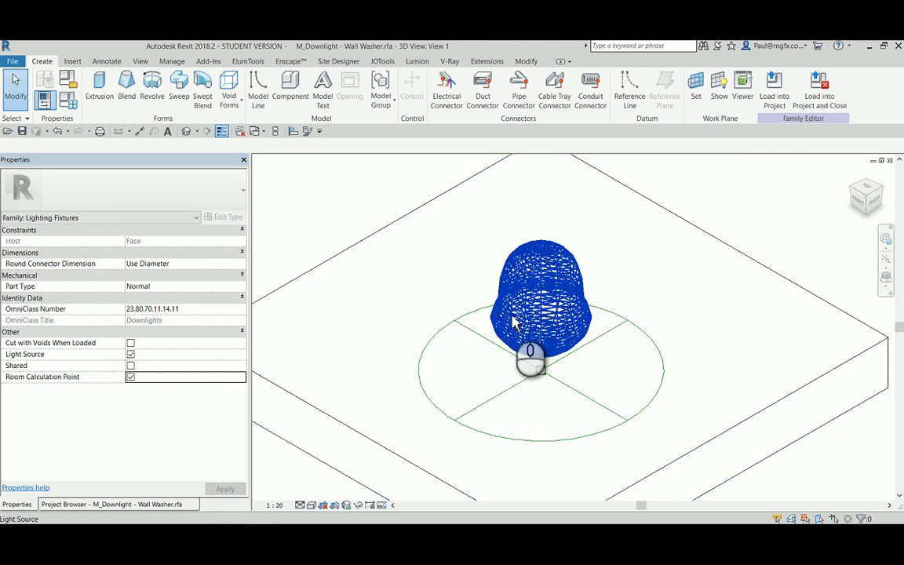
pyautogui.scroll(2, 581, 313)
pyautogui.keyDown('shift'); pyautogui.moveTo(599, 328); pyautogui.dragTo(466, 330, button='middle'); pyautogui.keyUp('shift')
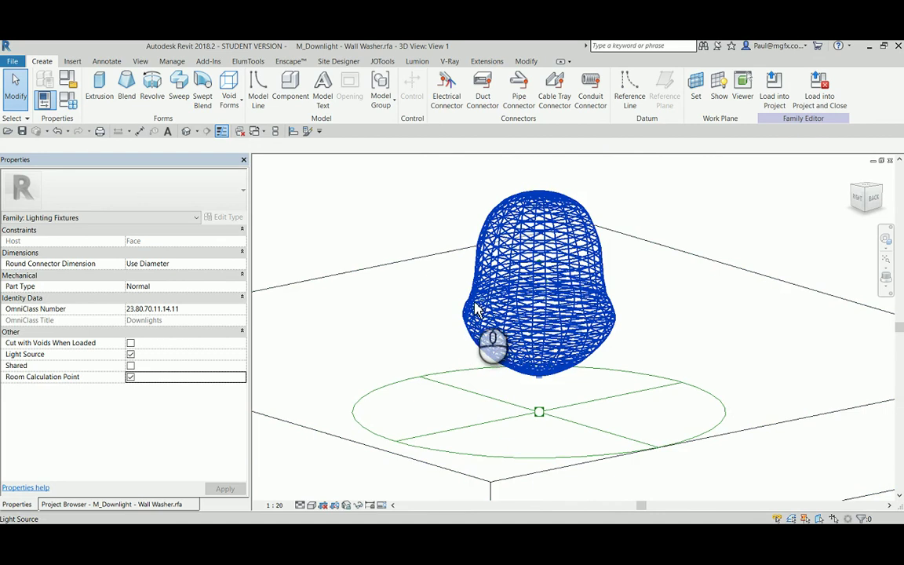
pyautogui.scroll(6, 540, 268)
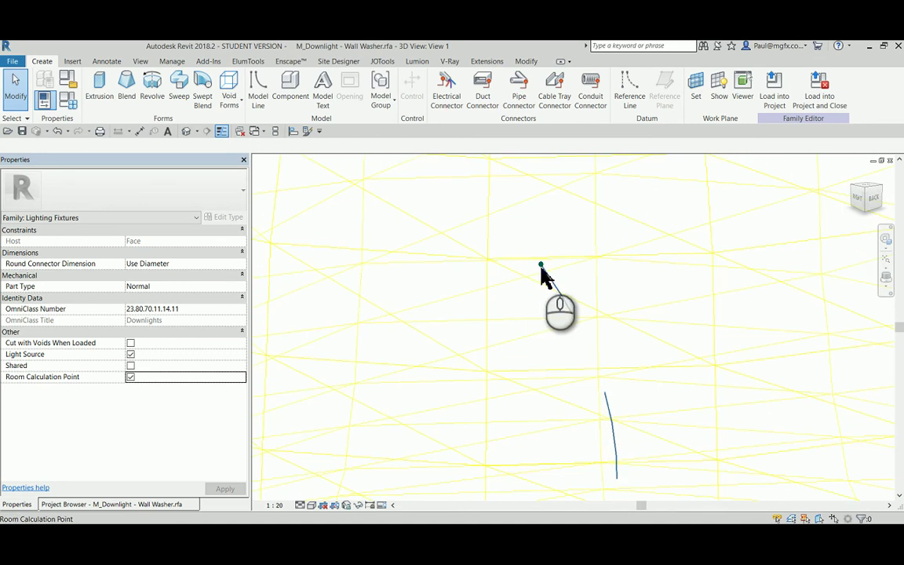
# - Drag the room calculation point upward in several moves above the fixture
pyautogui.click(542, 267)
pyautogui.scroll(-3, 546, 275)
pyautogui.scroll(5, 545, 283)
pyautogui.moveTo(544, 293); pyautogui.dragTo(547, 174)
pyautogui.scroll(-5, 546, 174)
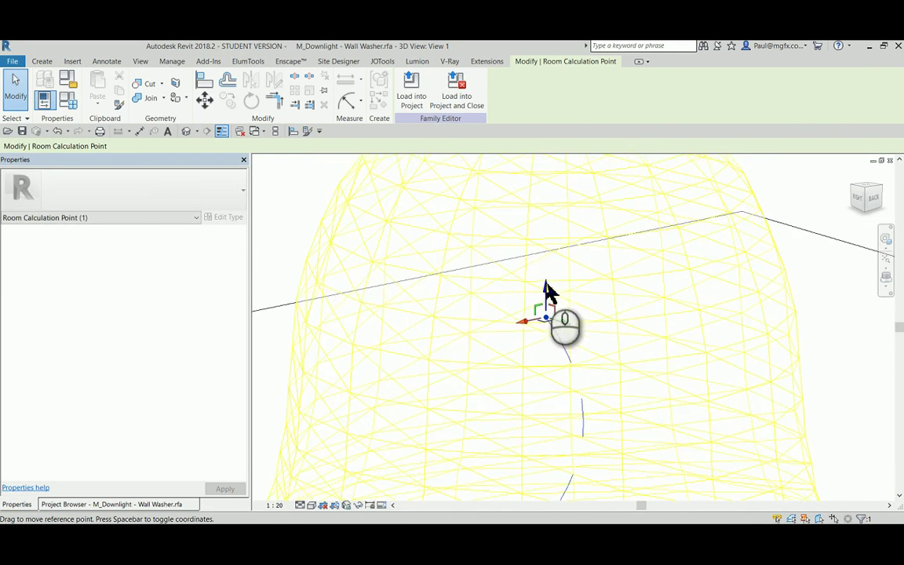
pyautogui.moveTo(547, 294); pyautogui.dragTo(544, 151)
pyautogui.scroll(-3, 540, 165)
pyautogui.scroll(3, 553, 211)
pyautogui.moveTo(553, 212); pyautogui.dragTo(557, 167)
pyautogui.scroll(-3, 611, 216)
pyautogui.click(623, 189)
pyautogui.scroll(3, 571, 228)
pyautogui.scroll(4, 571, 227)
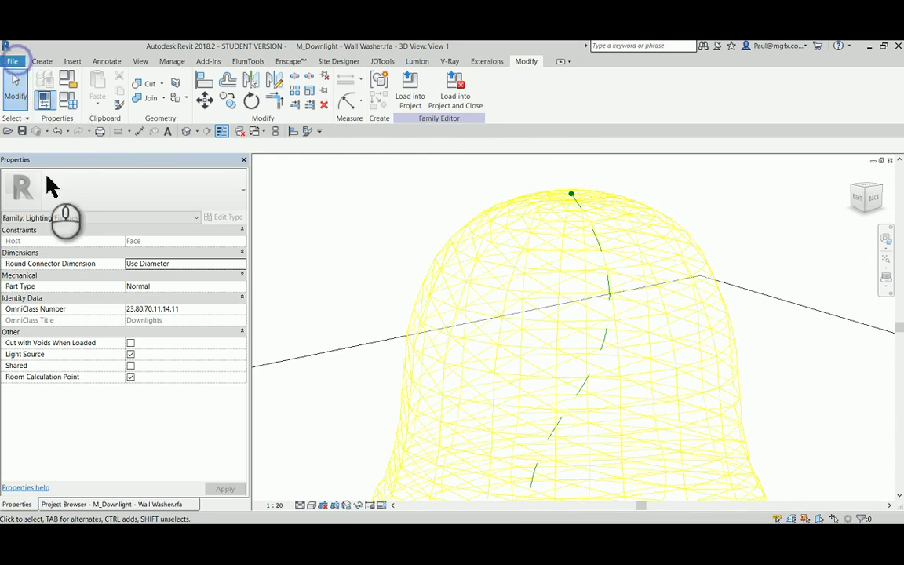
# - Close the wall-washer family without saving the changes
pyautogui.click(14, 63)
pyautogui.click(36, 401)
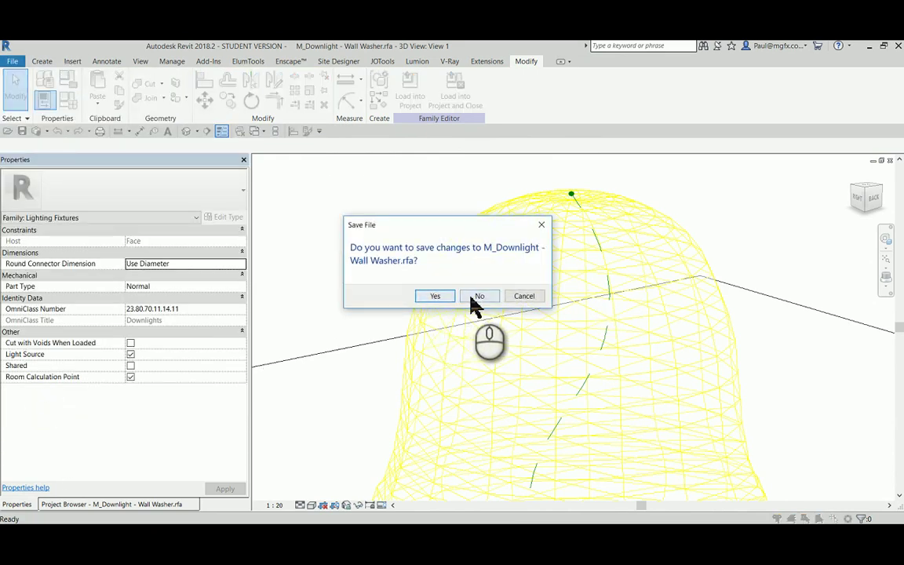
pyautogui.click(479, 296)
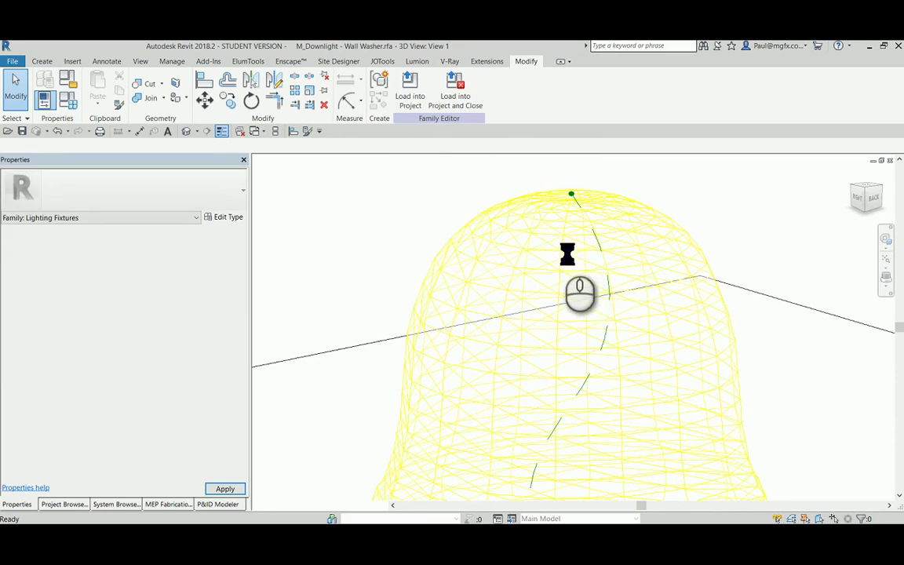
# - Zoom and pan CAMERA_1 to frame the wall-washer on the bulkhead sidewall
pyautogui.scroll(-4, 524, 328)
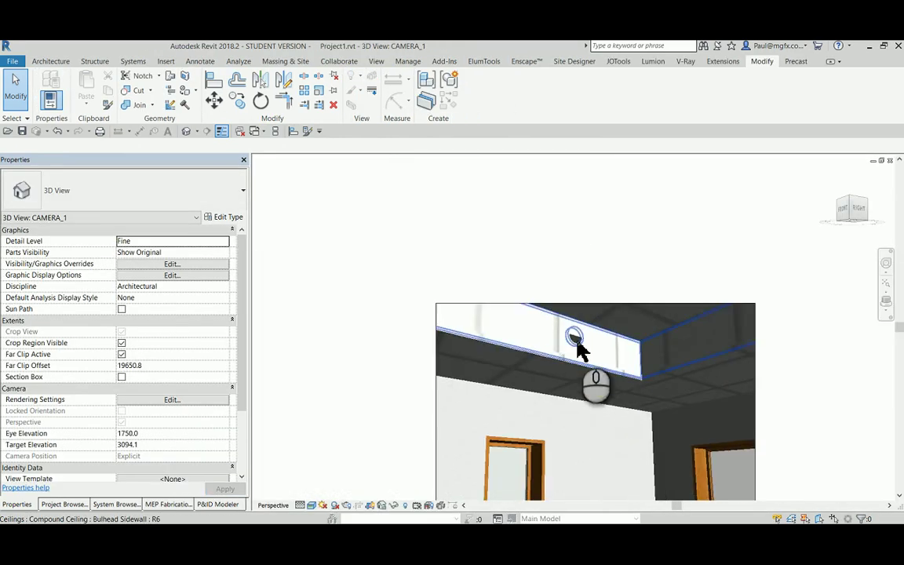
pyautogui.scroll(-2, 524, 327)
pyautogui.moveTo(712, 353); pyautogui.dragTo(608, 326, button='middle')
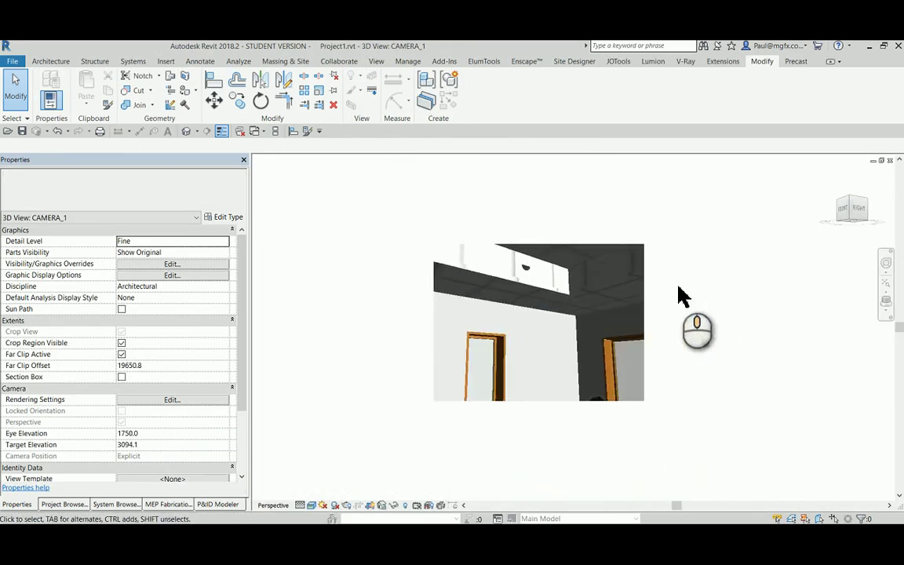
pyautogui.scroll(3, 558, 313)
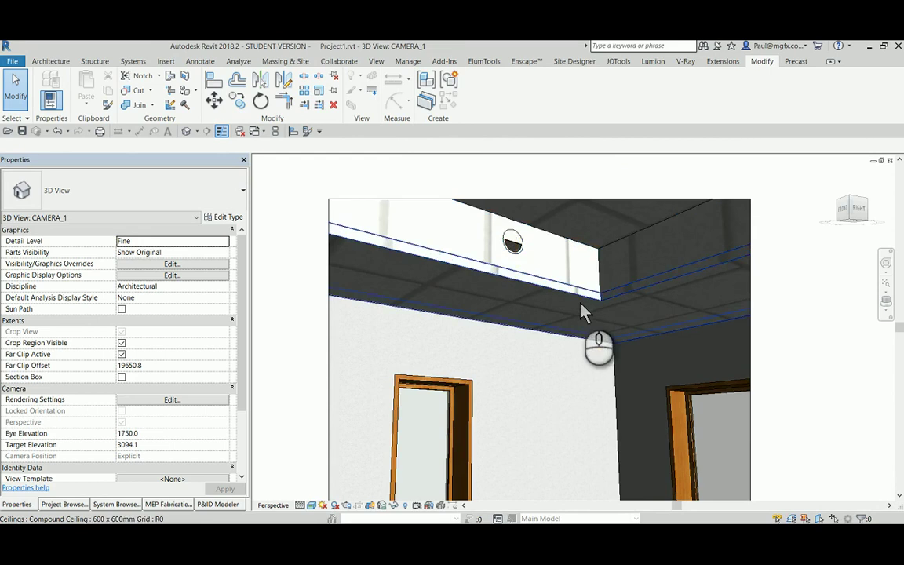
pyautogui.scroll(-1, 547, 287)
pyautogui.scroll(1, 537, 317)
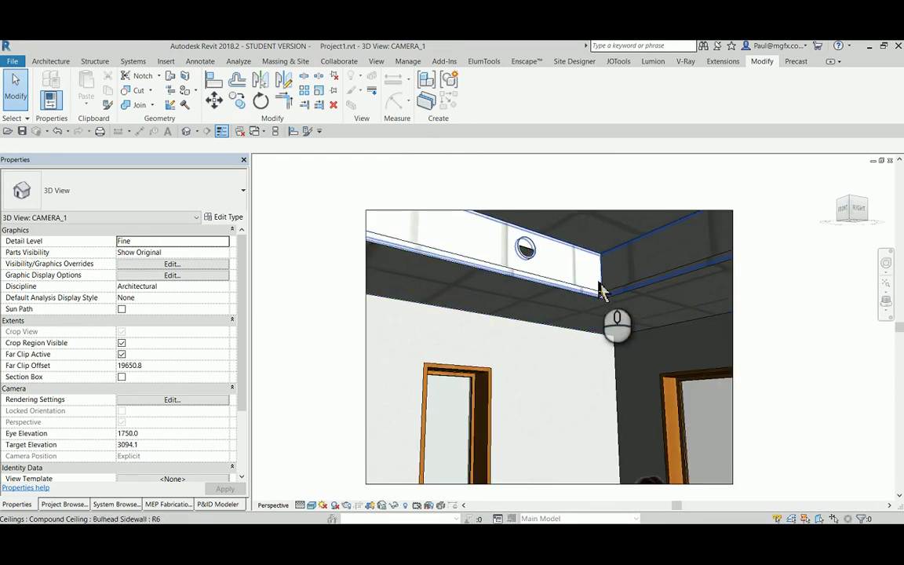